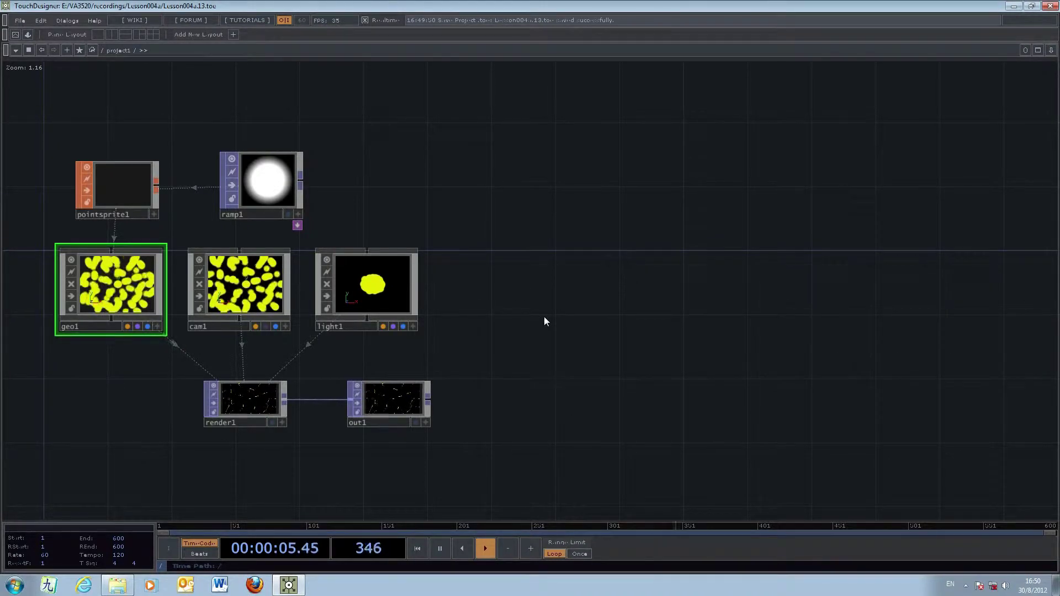
# Briefly show out1's rendered particles behind the network, then hide them again.
pyautogui.moveTo(544, 317); pyautogui.dragTo(549, 331)
pyautogui.click(420, 437)
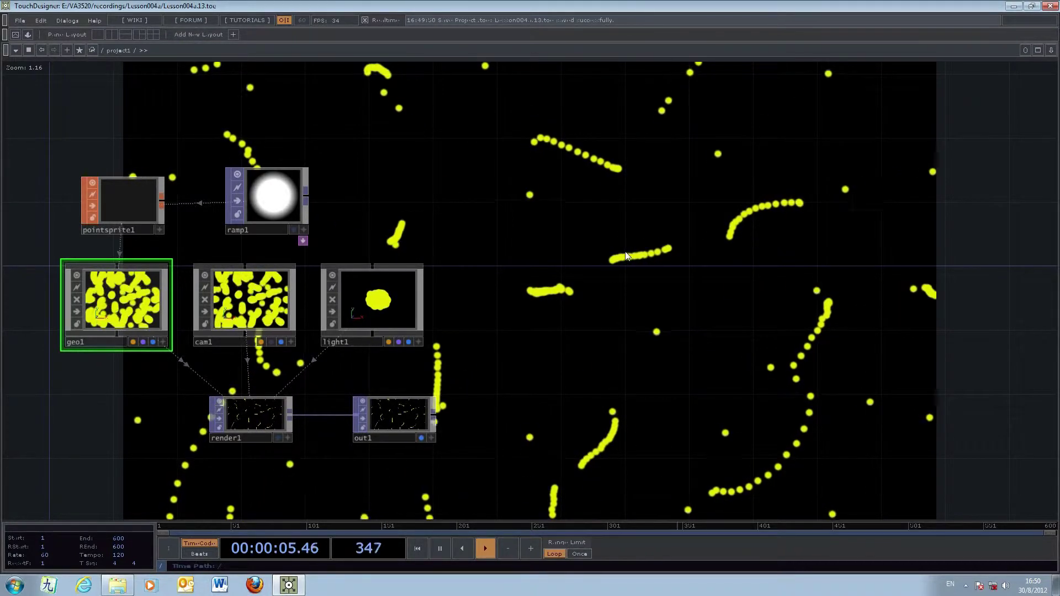
pyautogui.click(421, 438)
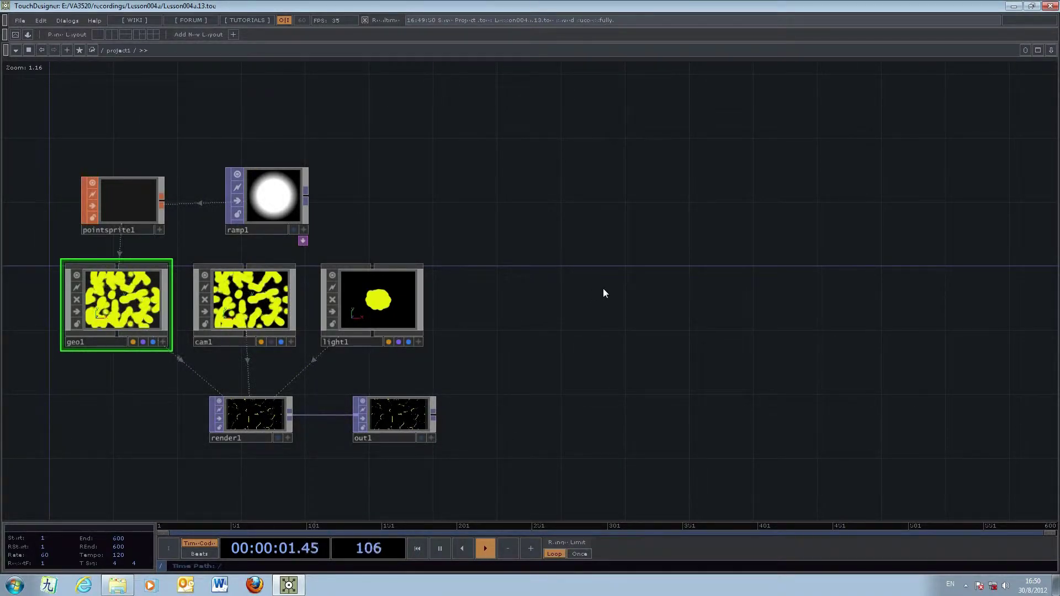
pyautogui.moveTo(604, 290); pyautogui.dragTo(643, 317)
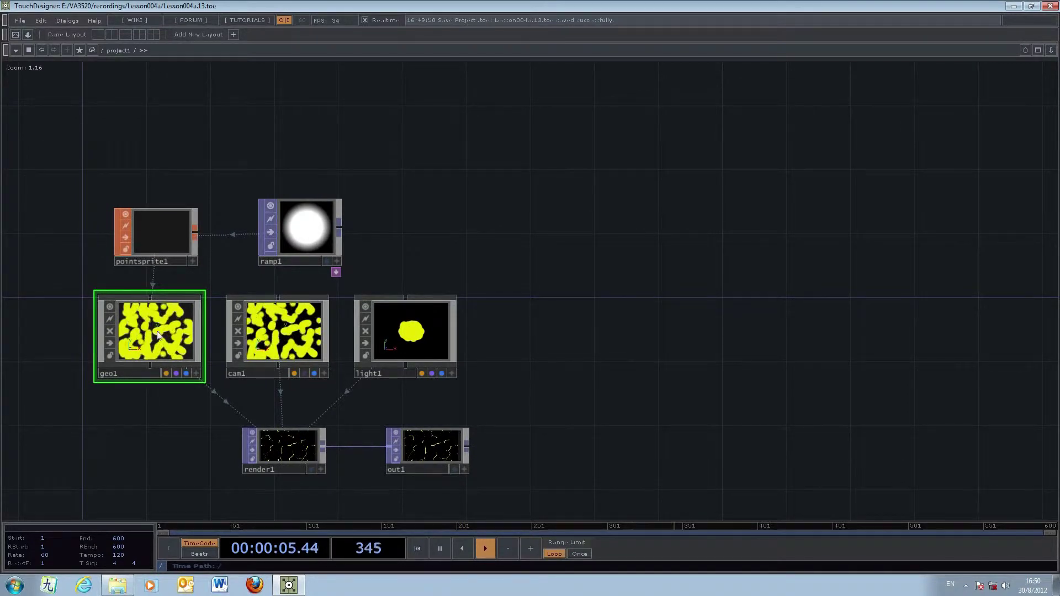
# Go inside geo1 and inspect particle1's Forces page, with Turbulence 0.05 on each axis.
pyautogui.press('i')
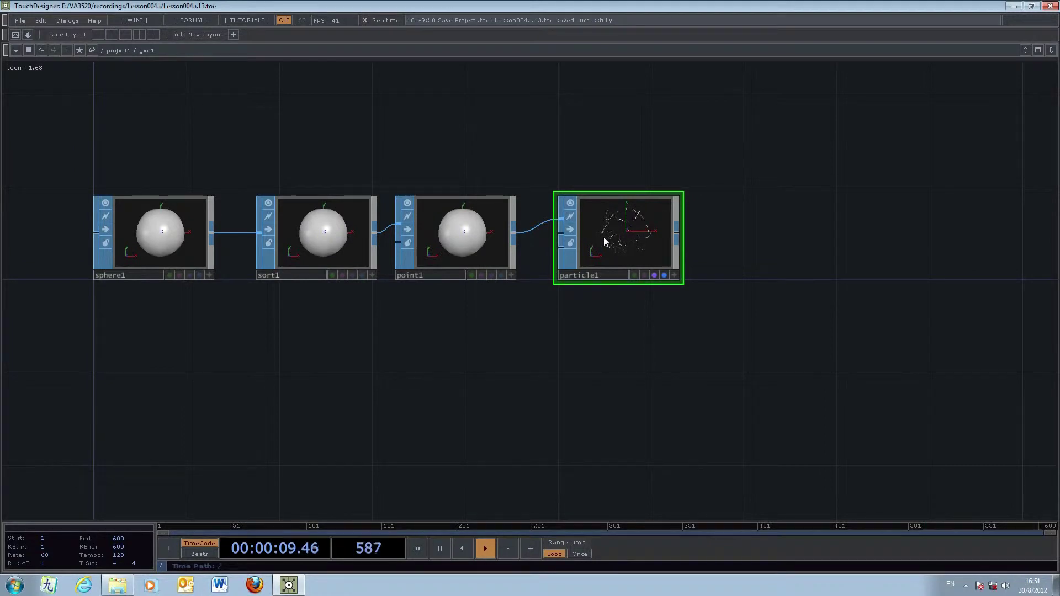
pyautogui.press('p')
pyautogui.click(962, 102)
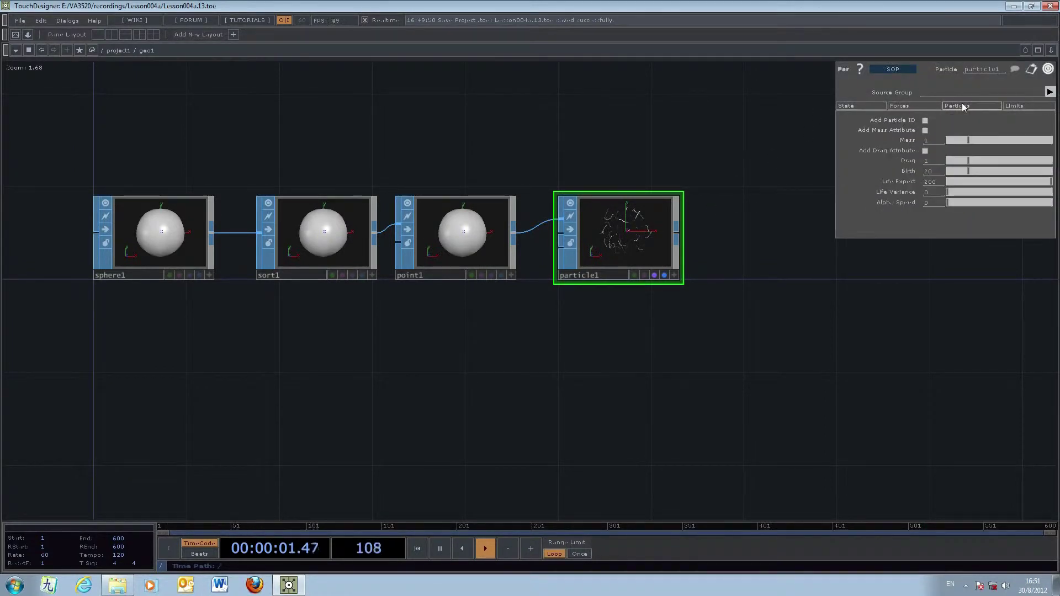
pyautogui.click(909, 106)
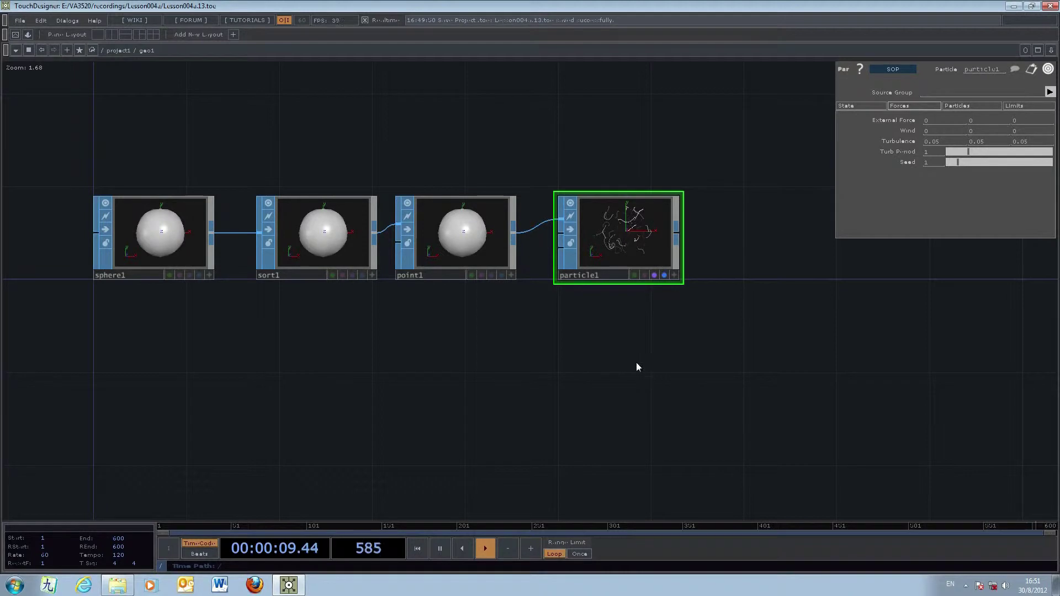
pyautogui.moveTo(656, 402); pyautogui.dragTo(776, 258)
# Add a Metaball SOP inside geo1, placed just below sphere1.
pyautogui.press('Tab')
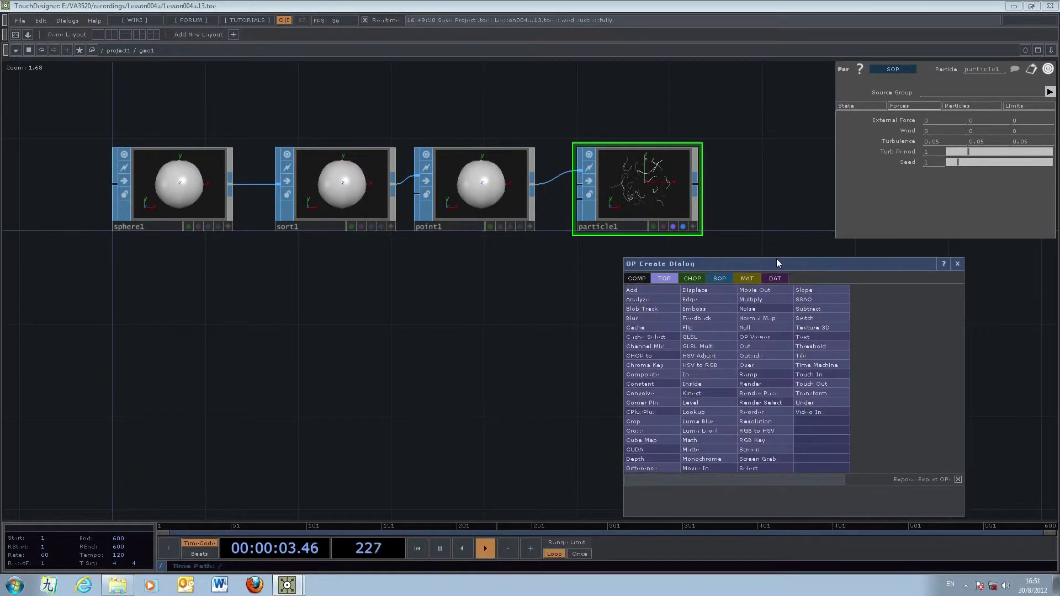
pyautogui.click(715, 280)
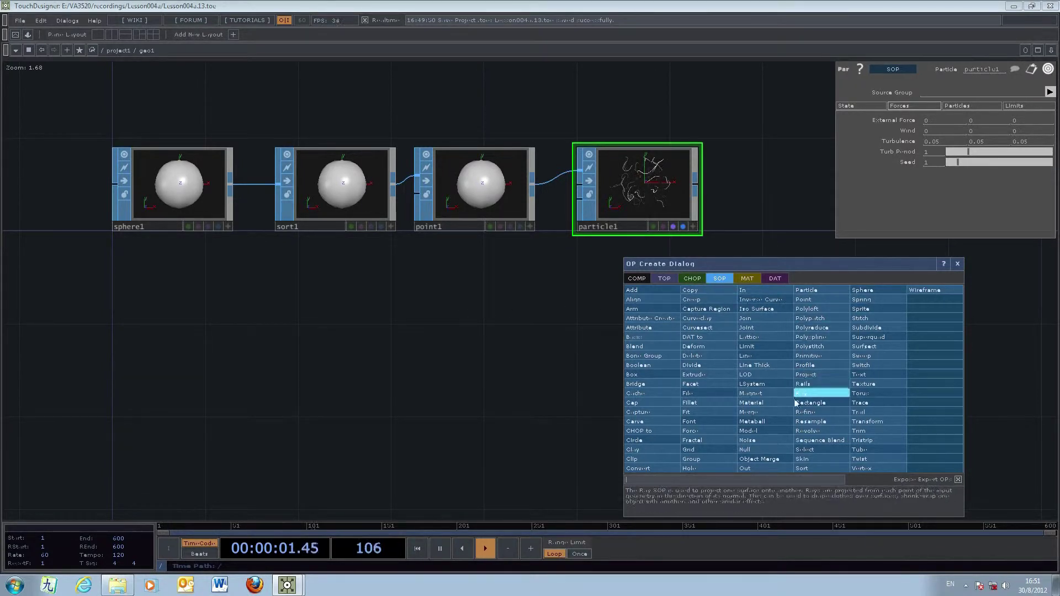
pyautogui.click(770, 423)
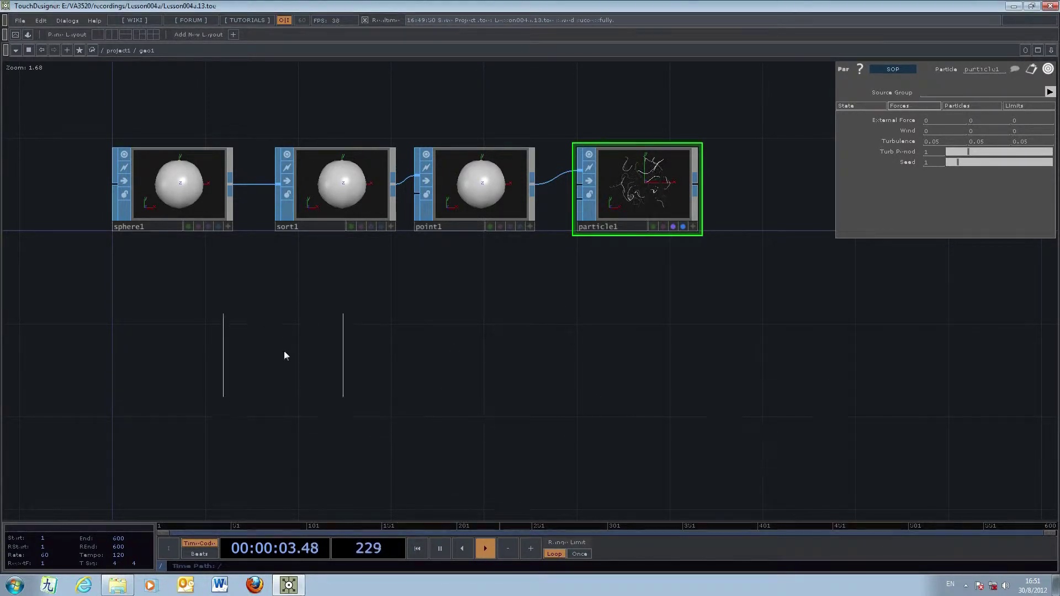
pyautogui.click(181, 333)
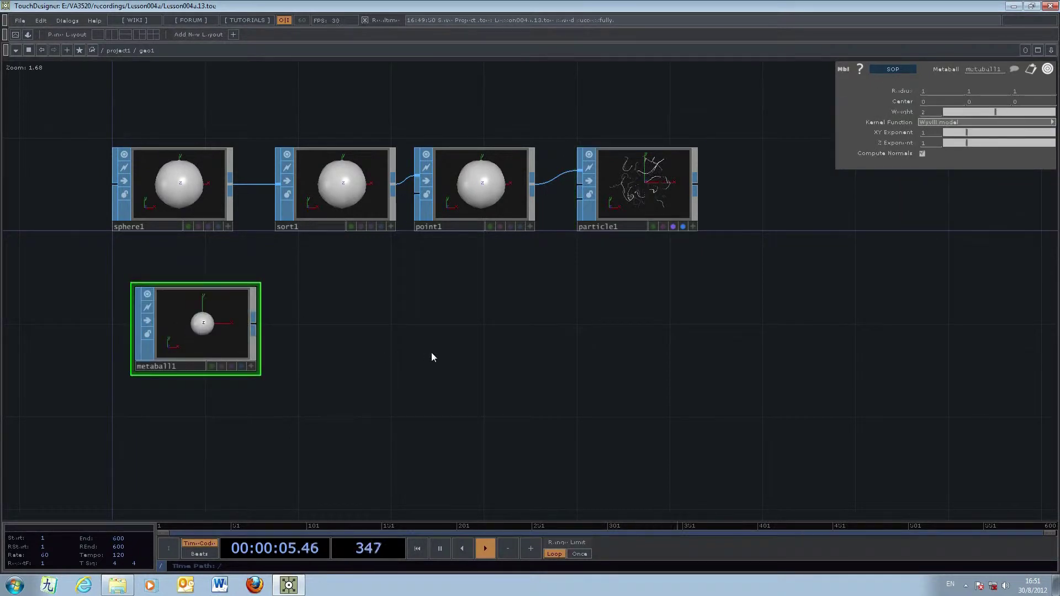
pyautogui.moveTo(217, 337); pyautogui.dragTo(210, 340)
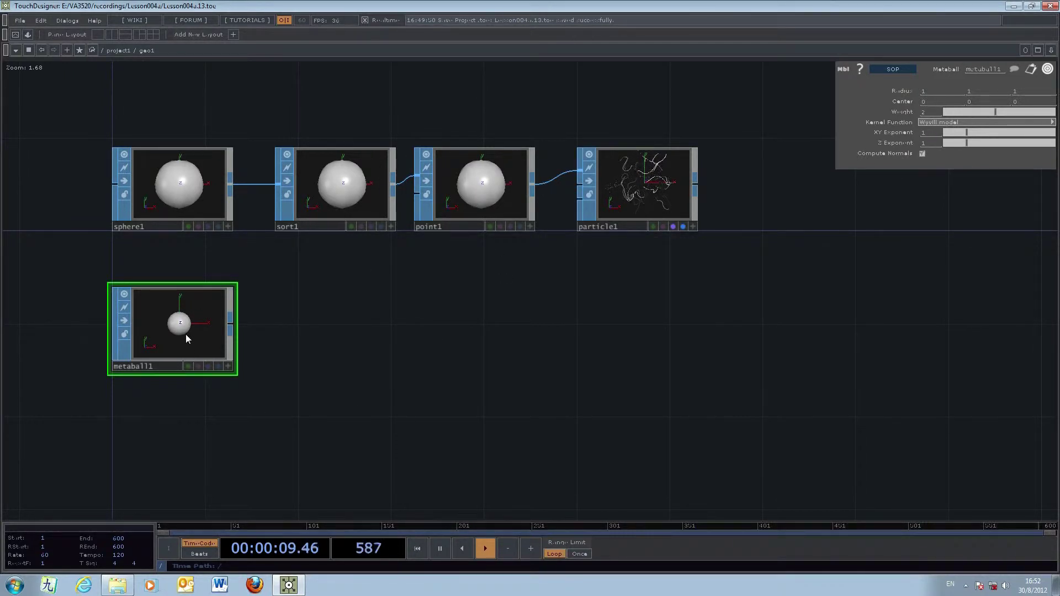
# Add a Force SOP beside metaball1.
pyautogui.press('Tab')
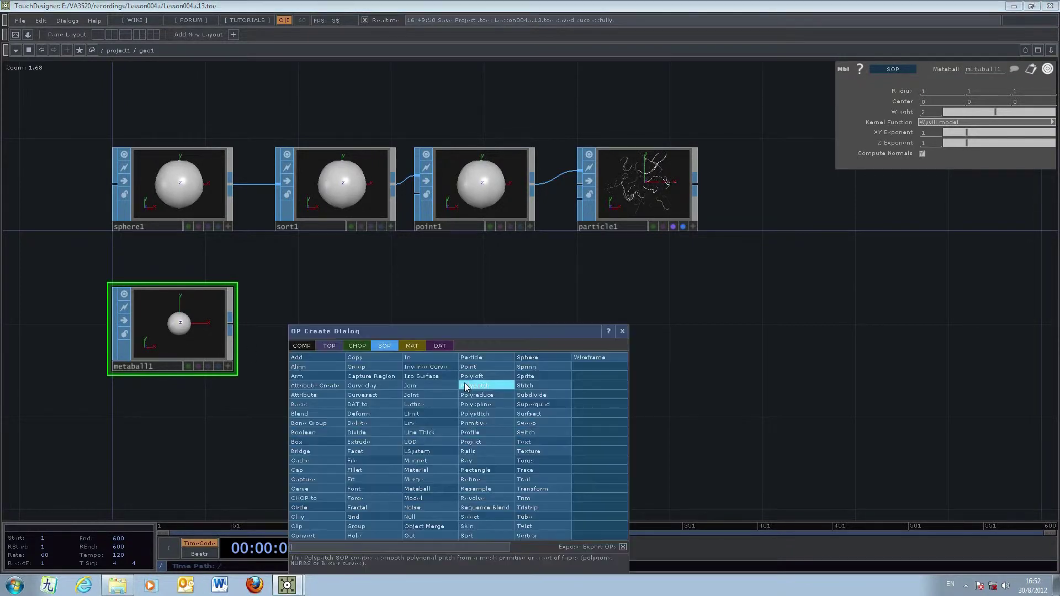
pyautogui.moveTo(505, 329); pyautogui.dragTo(788, 273)
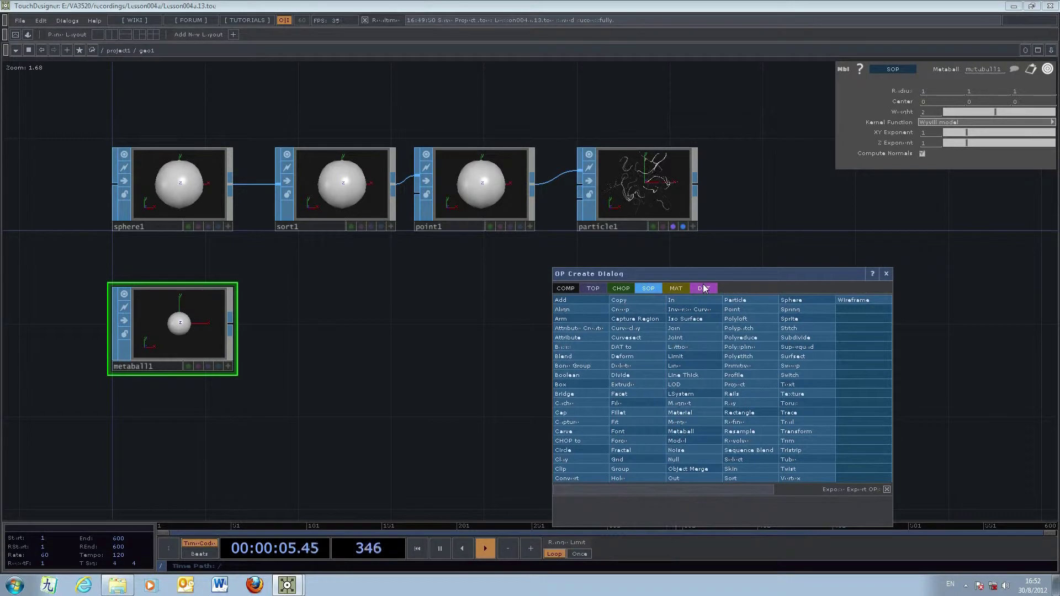
pyautogui.click(626, 440)
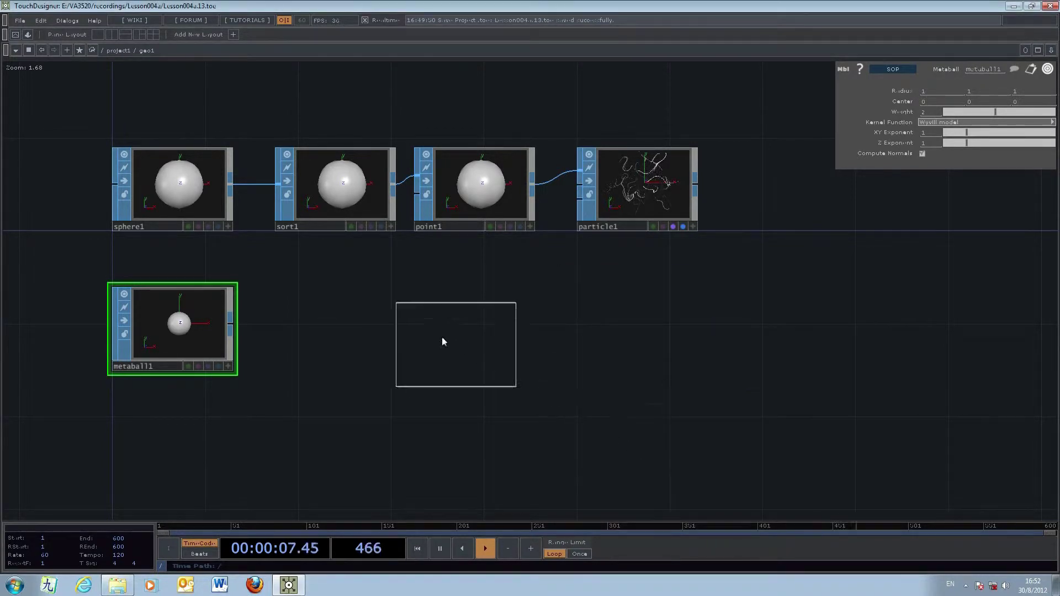
pyautogui.click(359, 331)
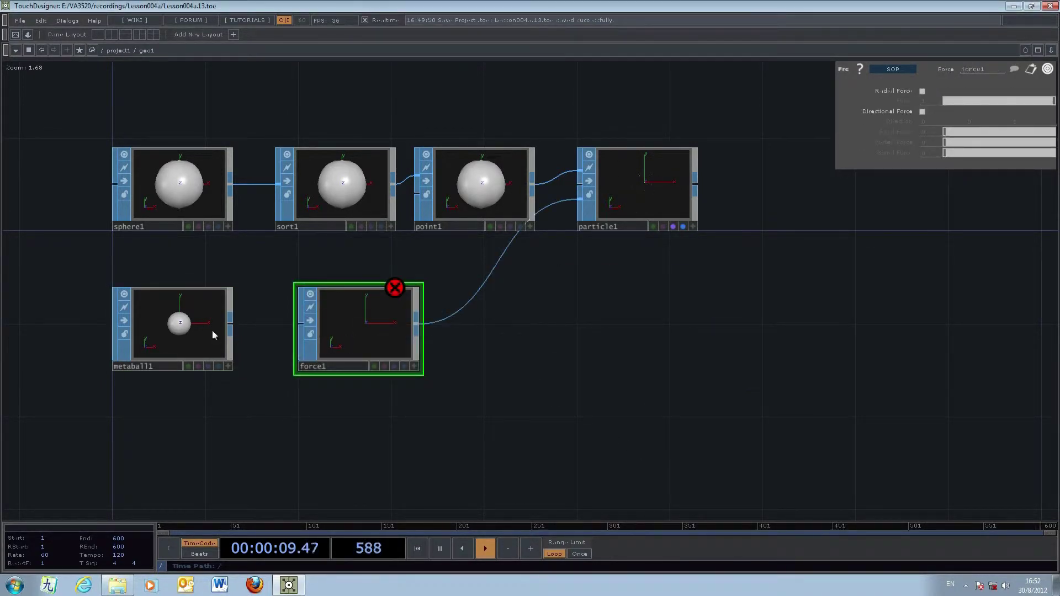
# Disconnect force1 from particle1 and wire metaball1's output into force1.
pyautogui.rightClick(477, 291)
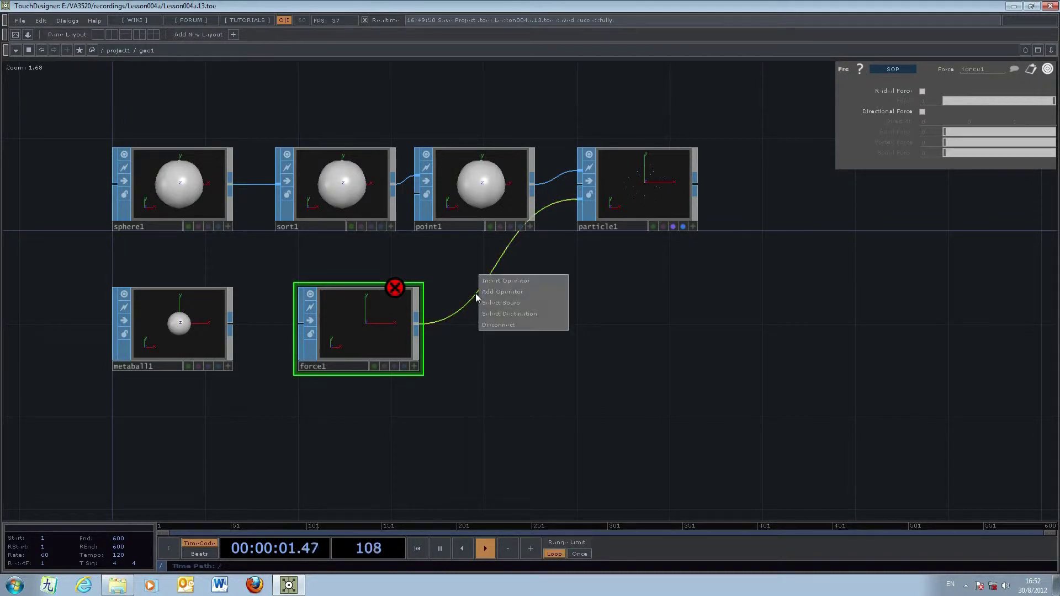
pyautogui.click(490, 324)
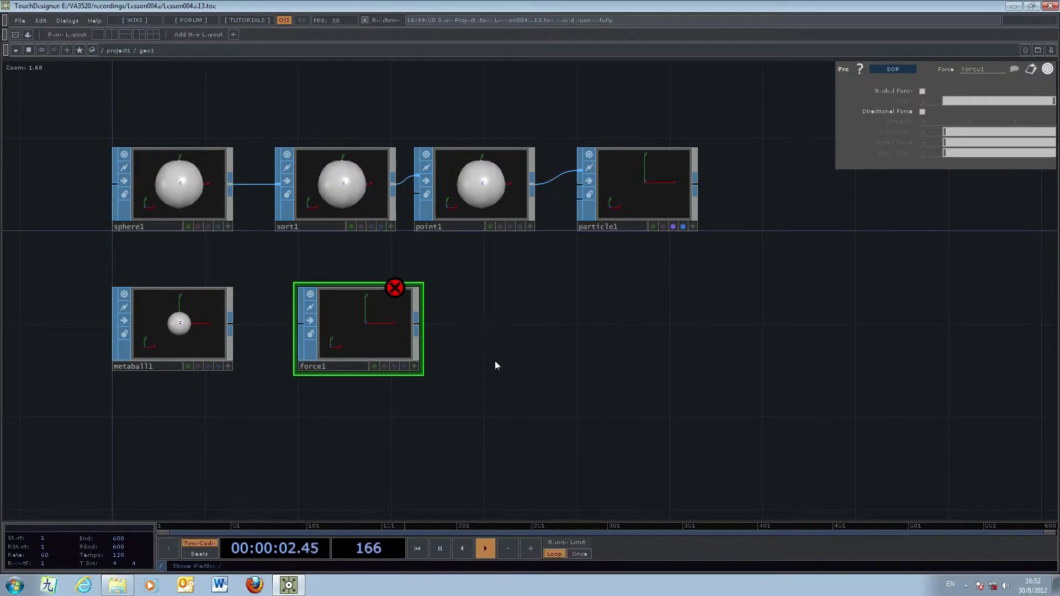
pyautogui.click(159, 326)
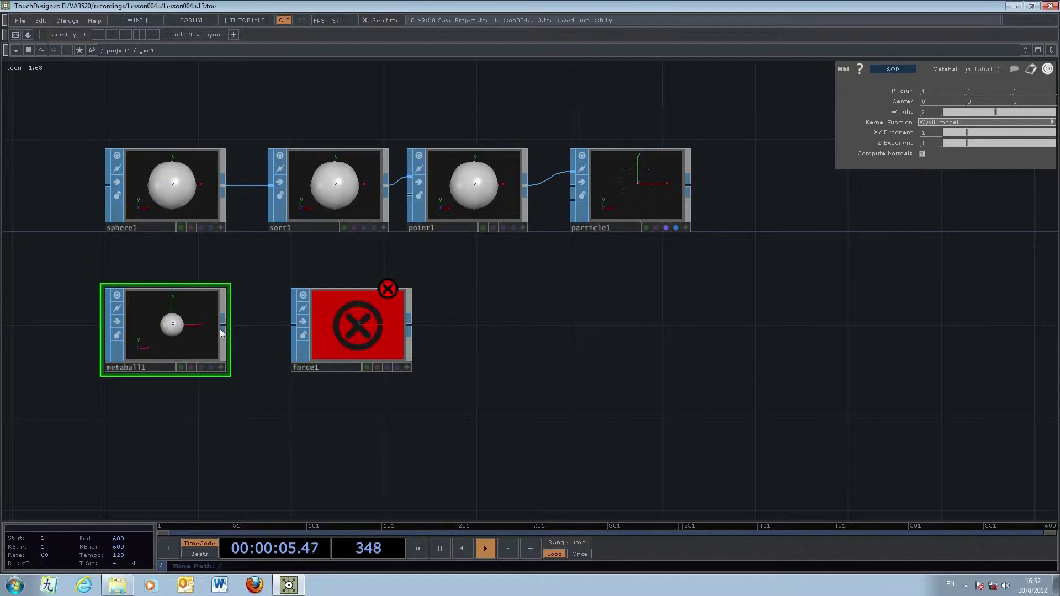
pyautogui.moveTo(221, 330); pyautogui.dragTo(295, 326)
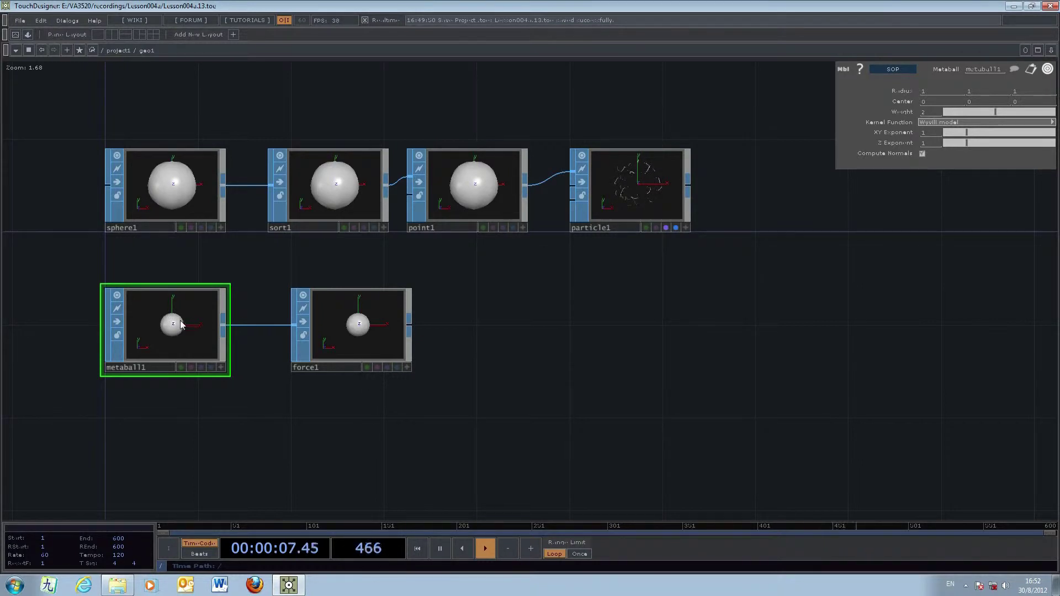
# Set metaball1's Radius to 20 on X, Y and Z.
pyautogui.click(924, 91)
pyautogui.write('20')
pyautogui.click(967, 91)
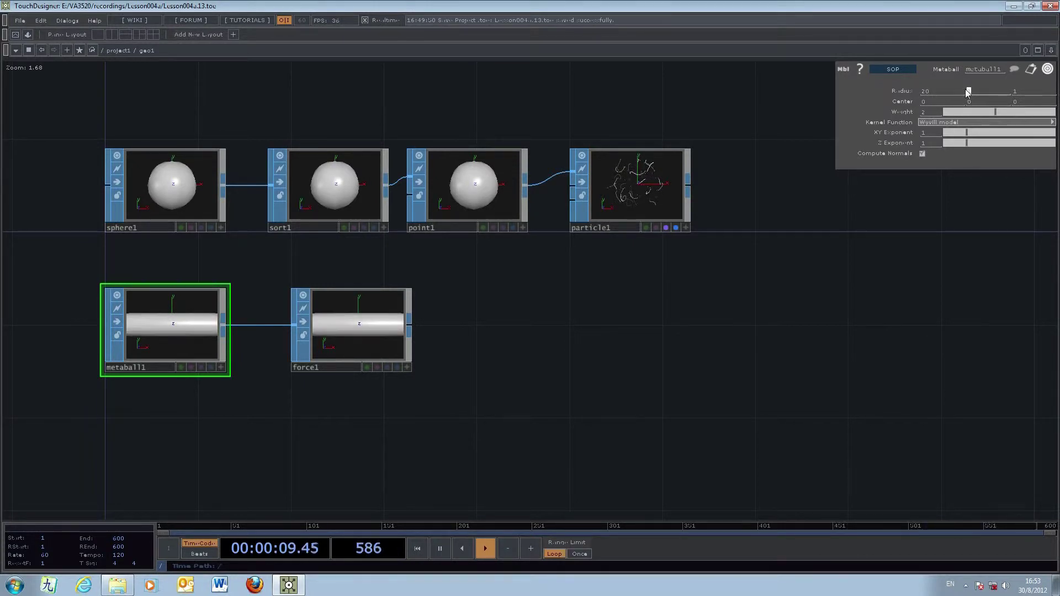
pyautogui.write('20')
pyautogui.click(1015, 92)
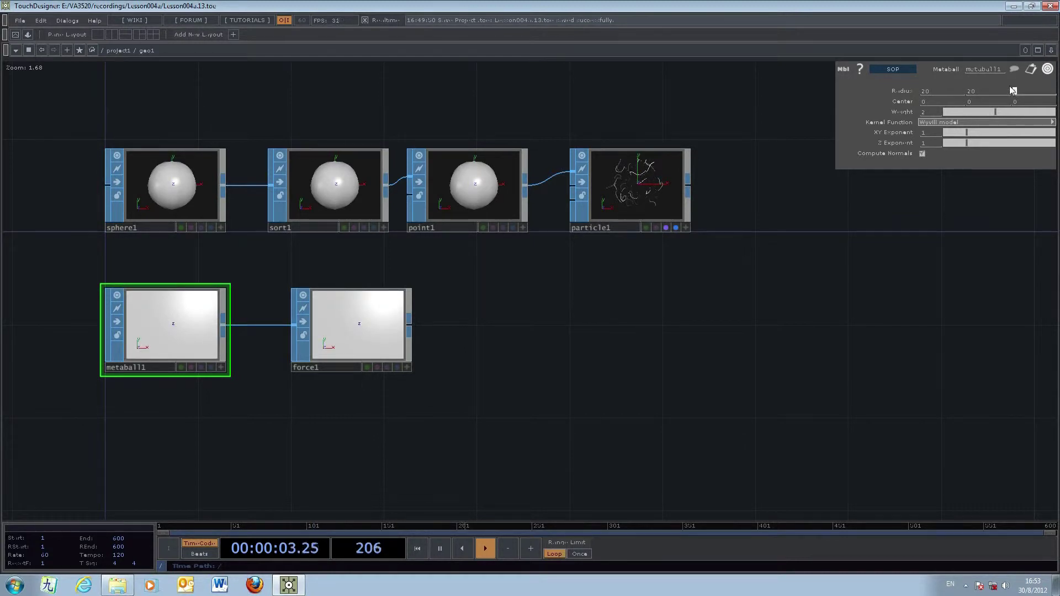
pyautogui.write('20')
pyautogui.press('Return')
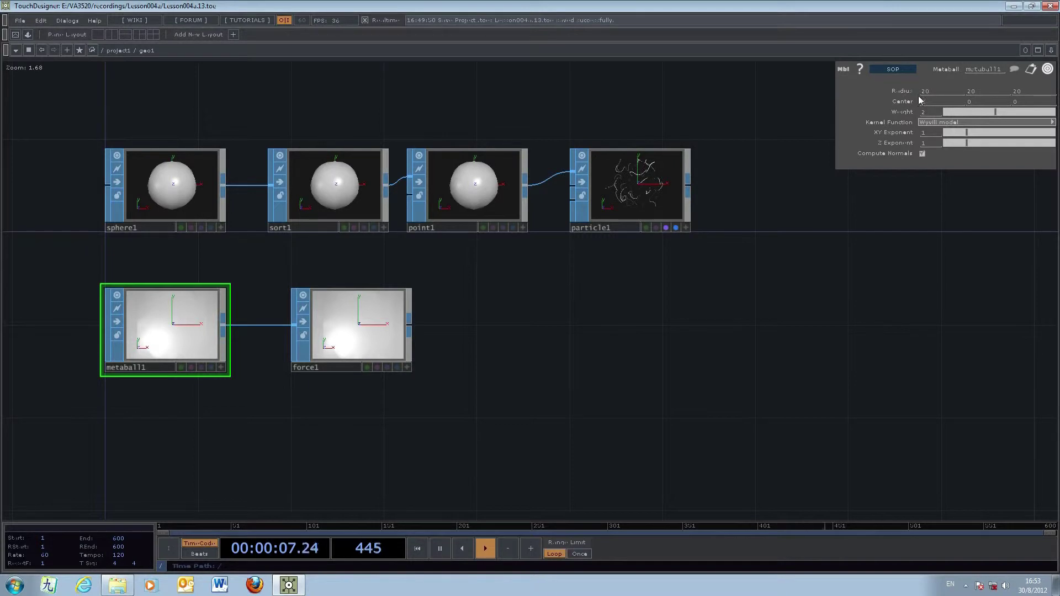
pyautogui.click(360, 342)
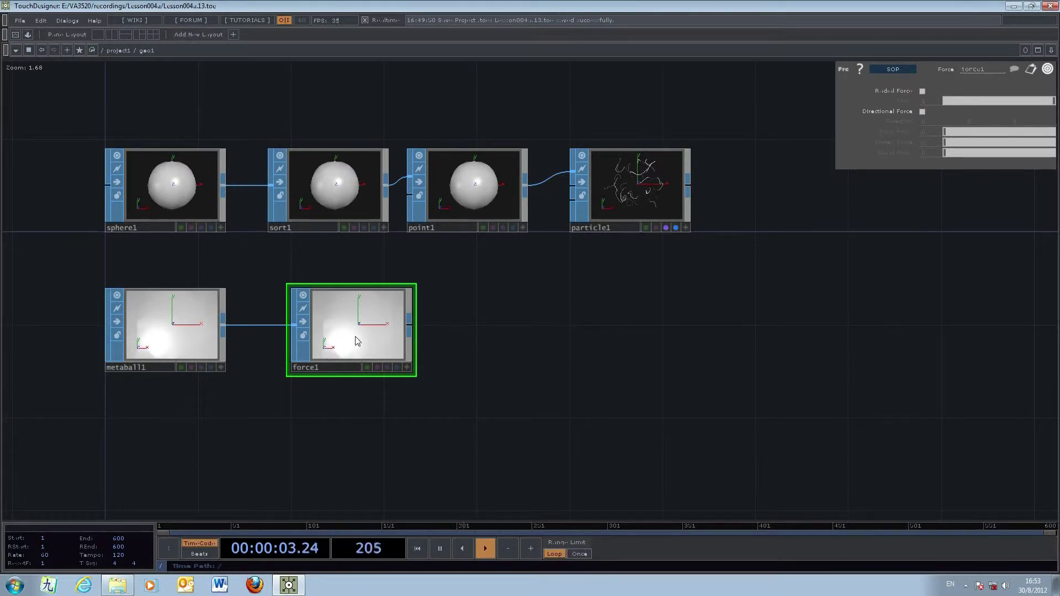
# Give force1 directional force 0.05, 0, 1, axial 0.03, vortex 0.01, spiral 0.015, feeding particle1.
pyautogui.click(922, 112)
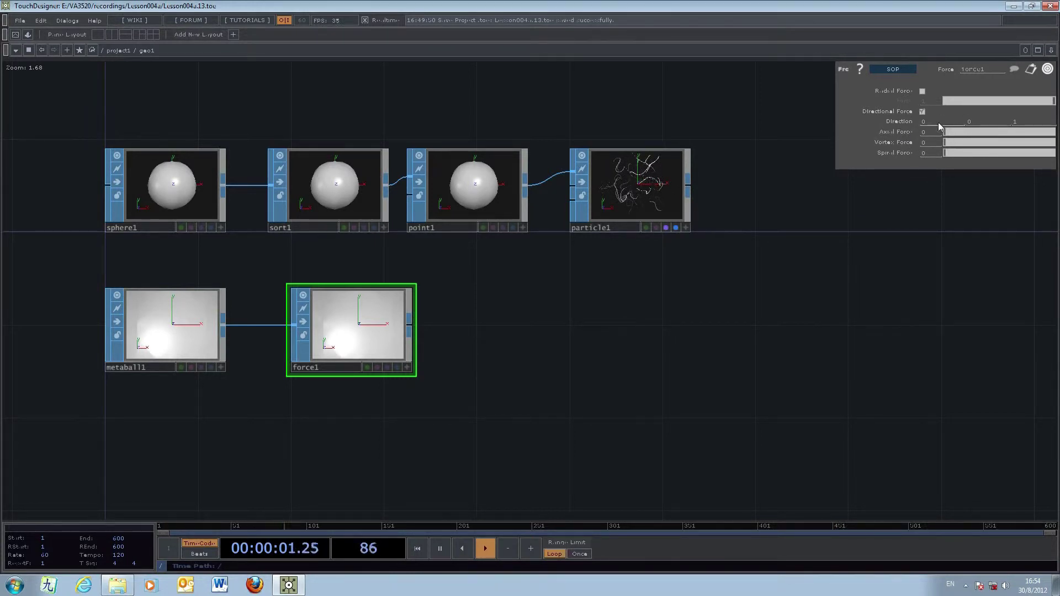
pyautogui.write('.015')
pyautogui.moveTo(945, 151); pyautogui.dragTo(944, 143)
pyautogui.moveTo(490, 316); pyautogui.dragTo(564, 206)
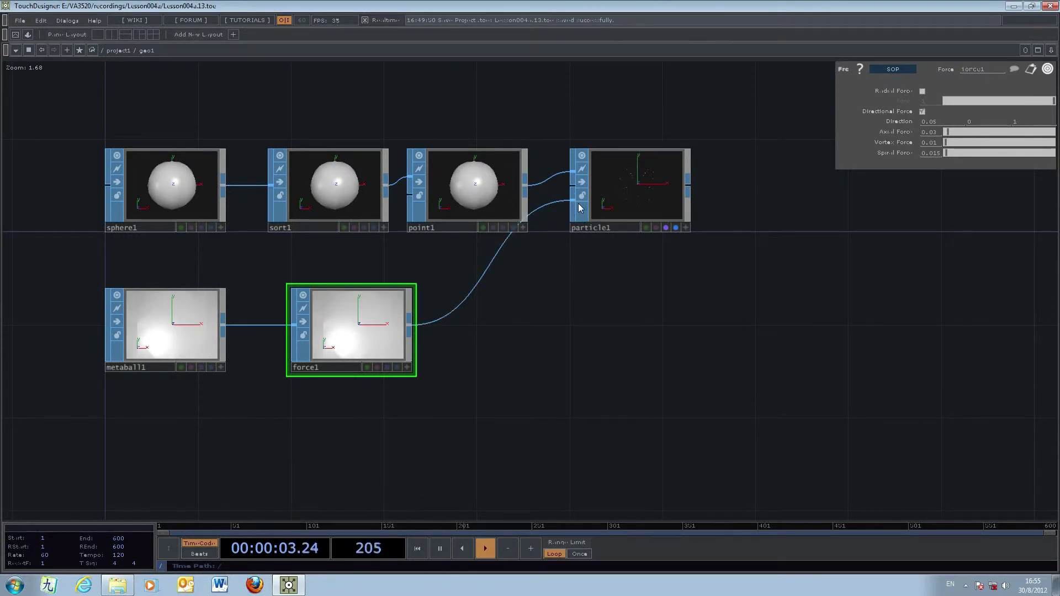
# Restart particle1's simulation by toggling its Reset on and off.
pyautogui.click(631, 201)
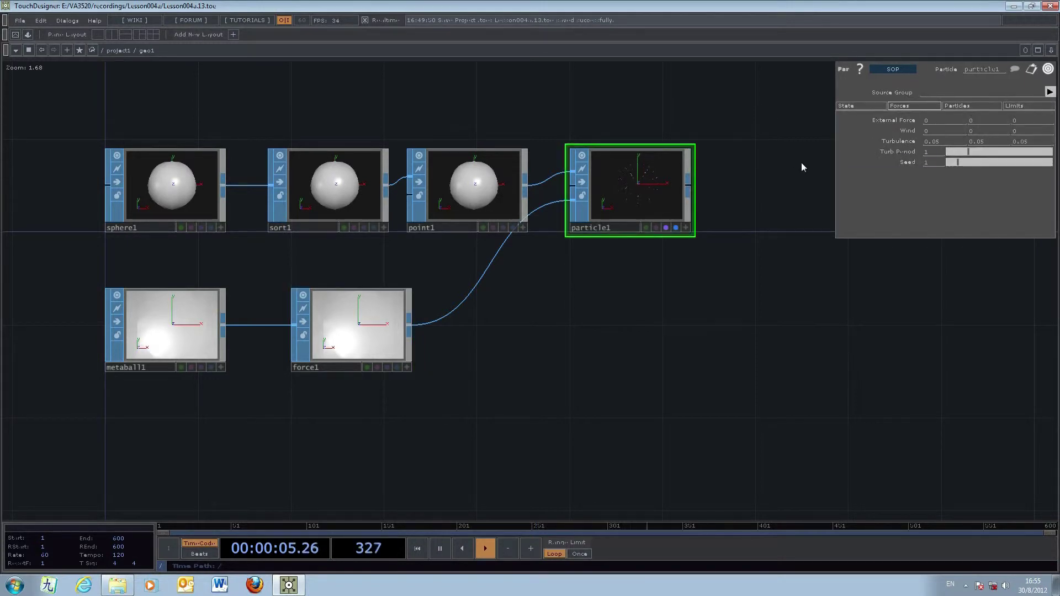
pyautogui.click(866, 105)
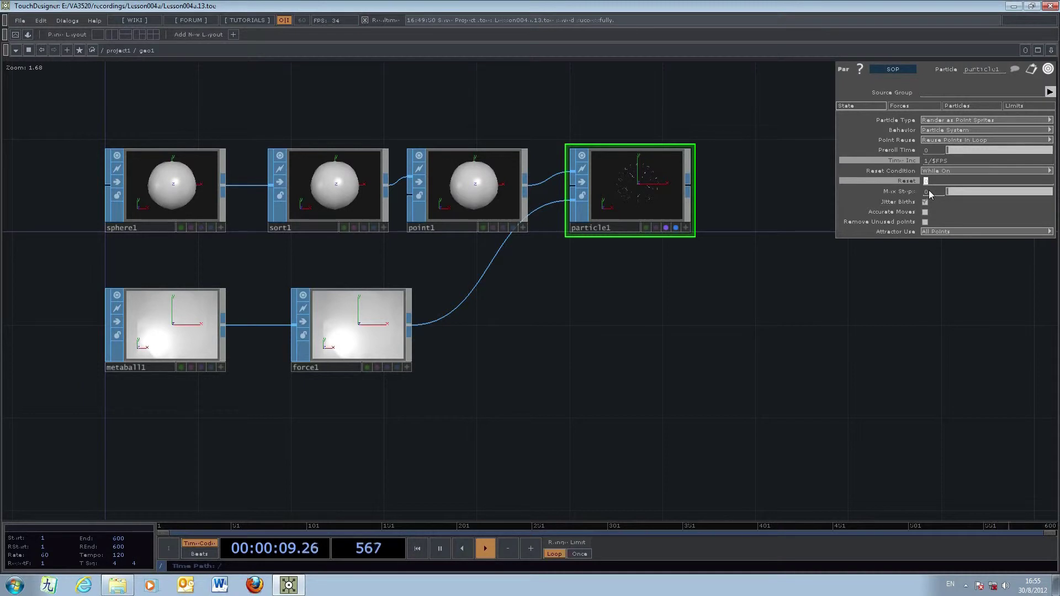
pyautogui.press('Return')
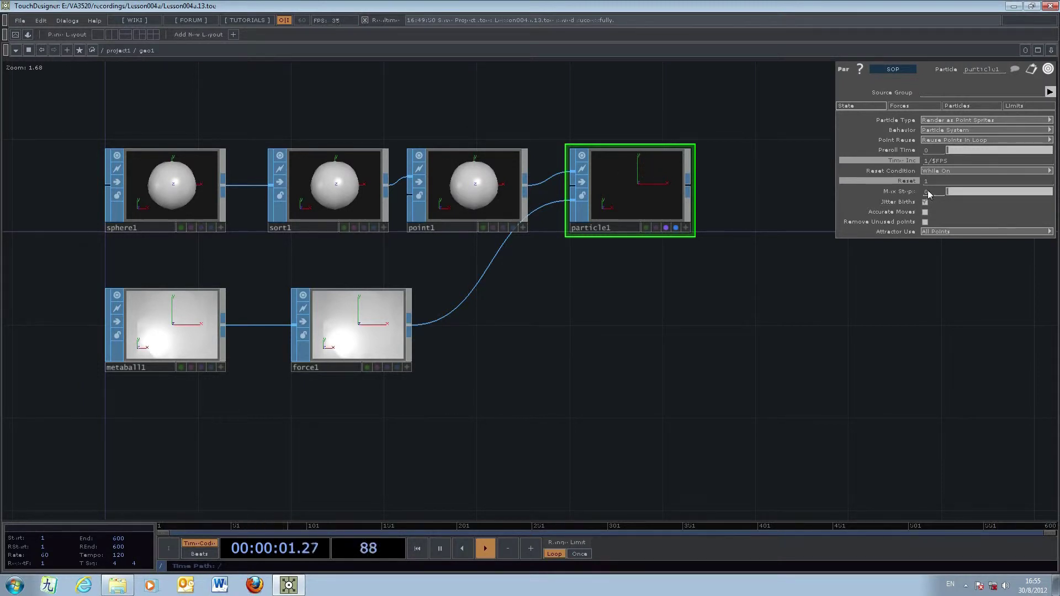
pyautogui.click(926, 181)
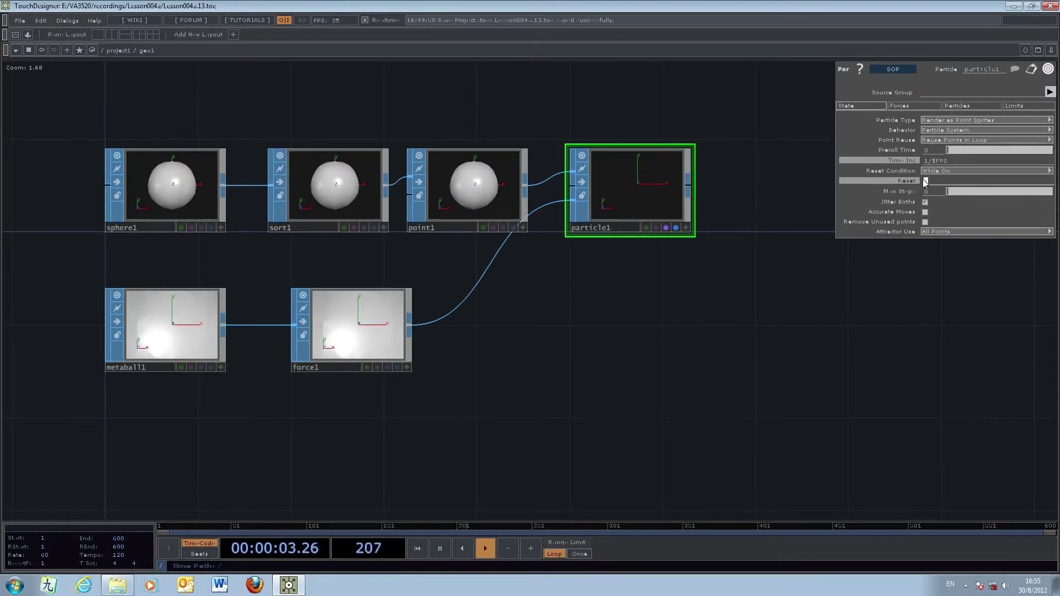
pyautogui.click(925, 183)
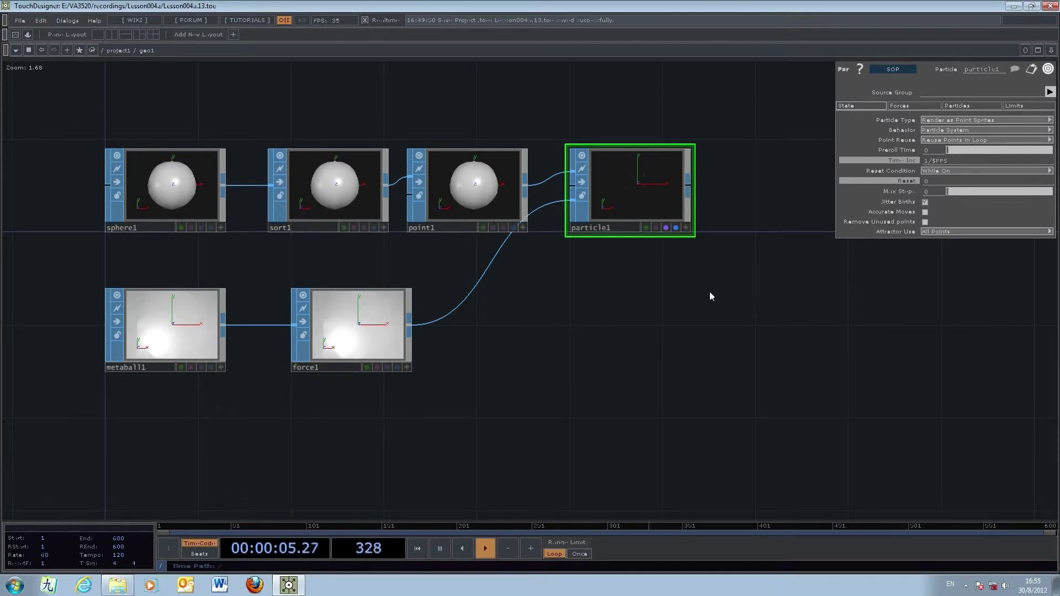
# Preview the particles in a floating viewer, then lower force1's Spiral Force to 0.02.
pyautogui.rightClick(664, 209)
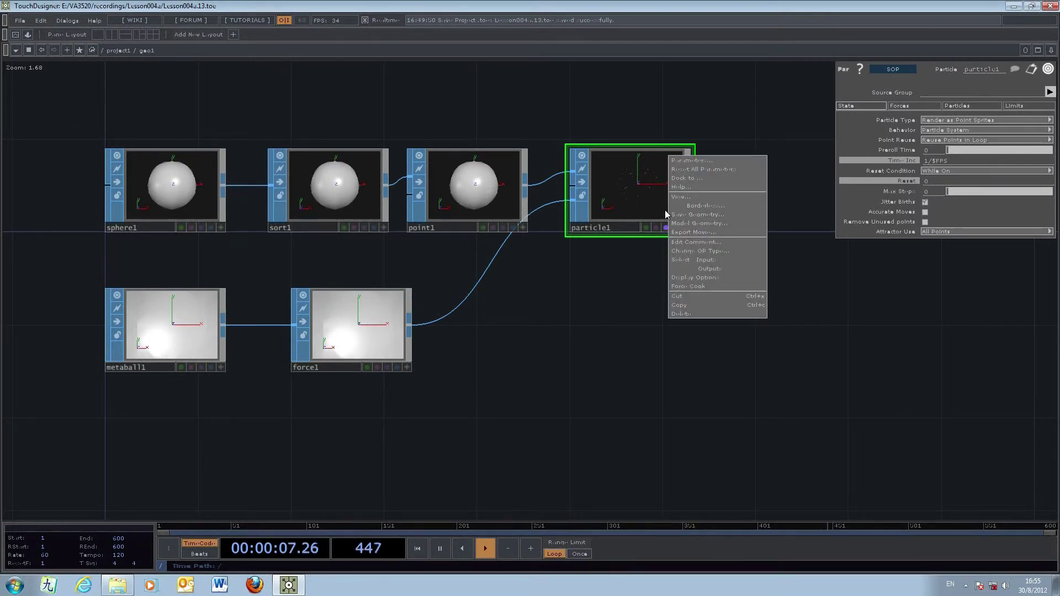
pyautogui.click(686, 197)
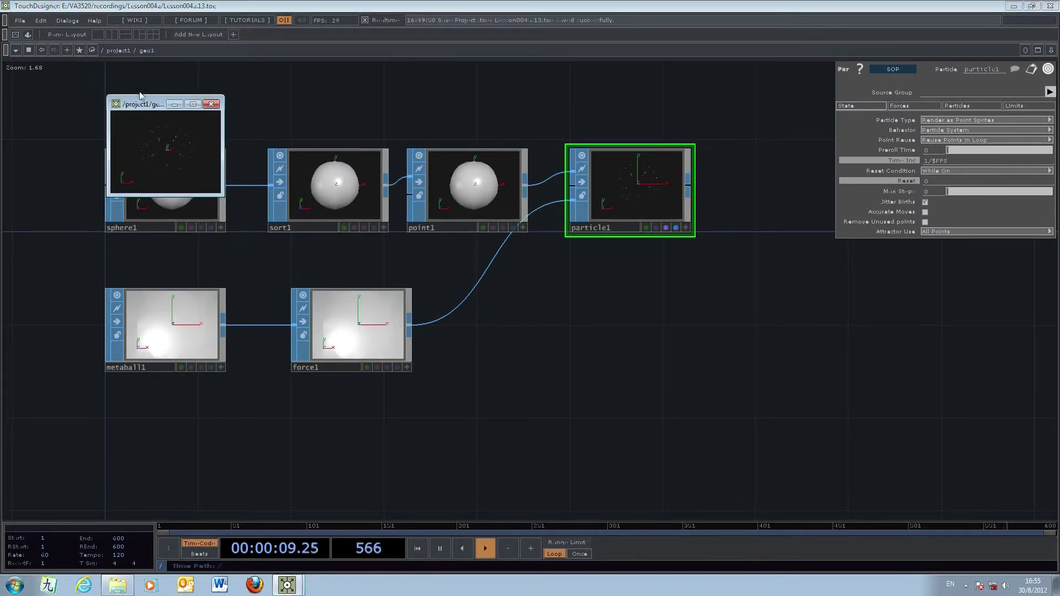
pyautogui.moveTo(161, 109); pyautogui.dragTo(588, 262)
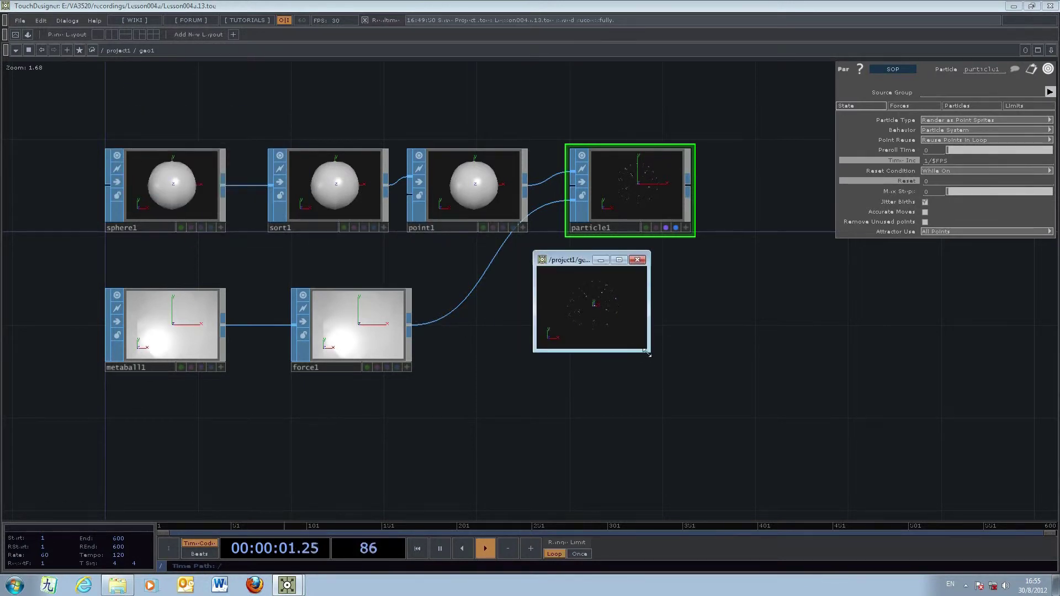
pyautogui.moveTo(650, 351); pyautogui.dragTo(825, 464)
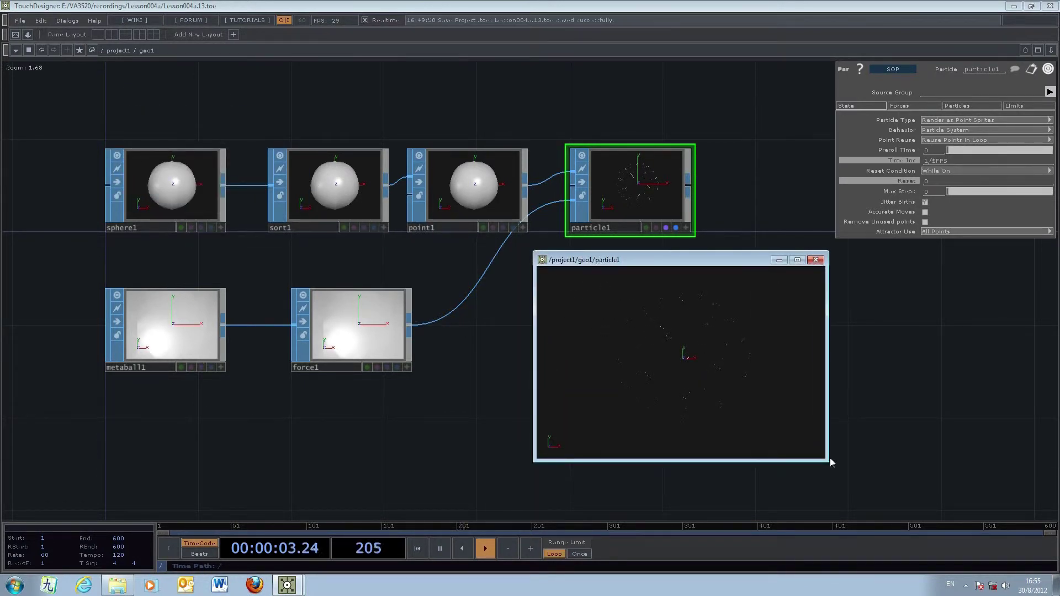
pyautogui.click(816, 260)
pyautogui.click(374, 323)
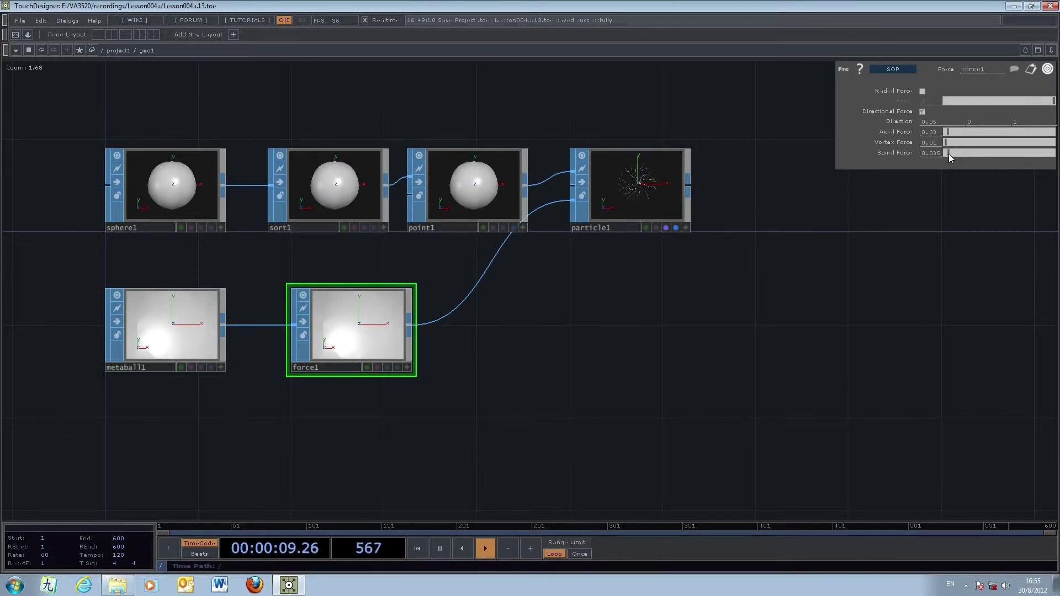
pyautogui.moveTo(946, 154); pyautogui.dragTo(946, 154)
# Return to project1 and save the project as Lesson004a.14.toe.
pyautogui.click(119, 51)
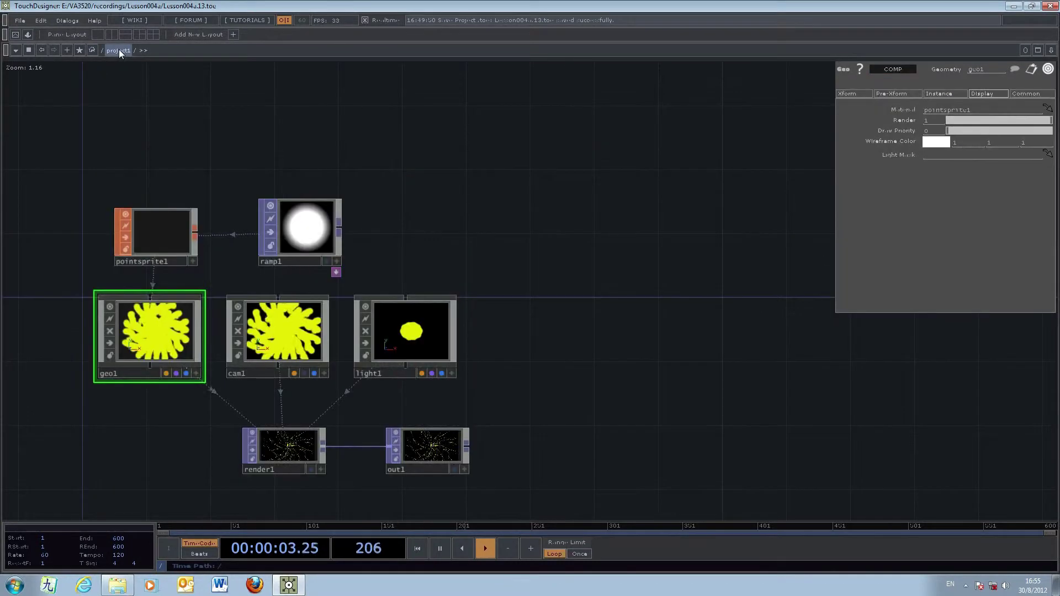
pyautogui.click(20, 20)
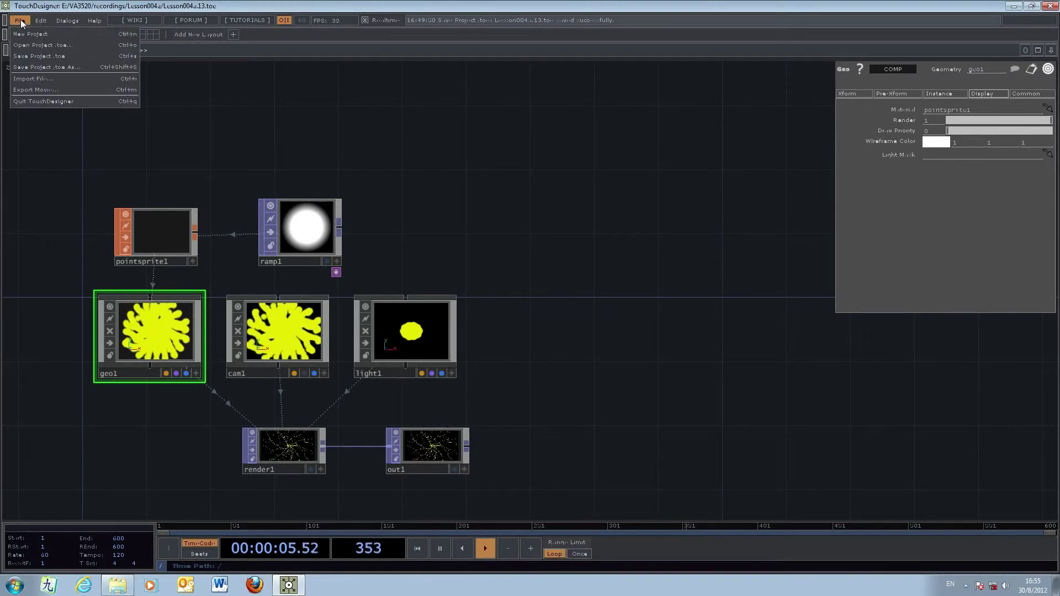
pyautogui.click(55, 55)
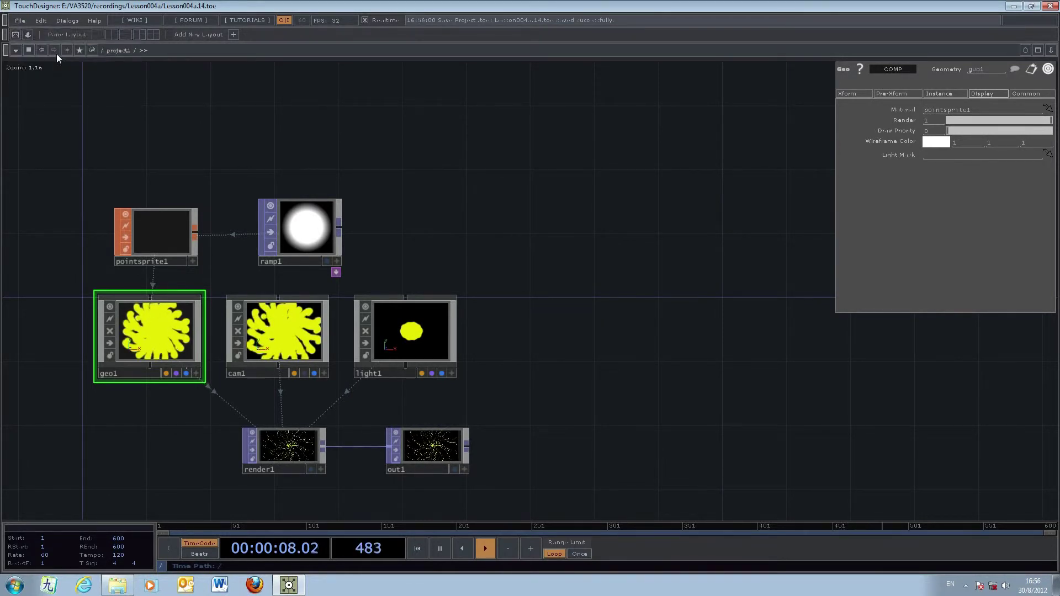
# Preview out1's render in the background, then select the pointsprite1 material.
pyautogui.click(455, 468)
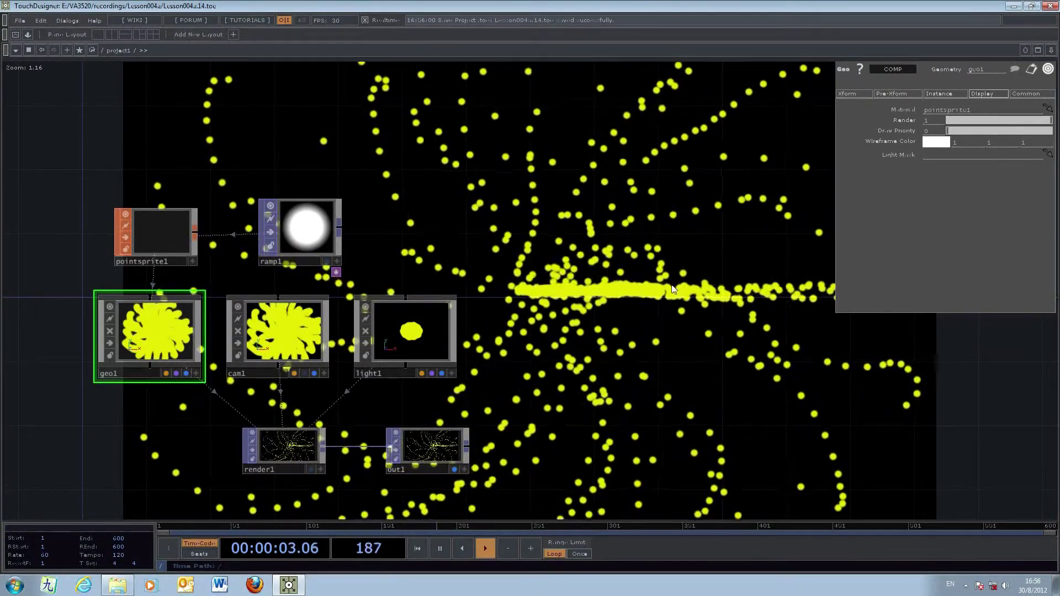
pyautogui.click(454, 470)
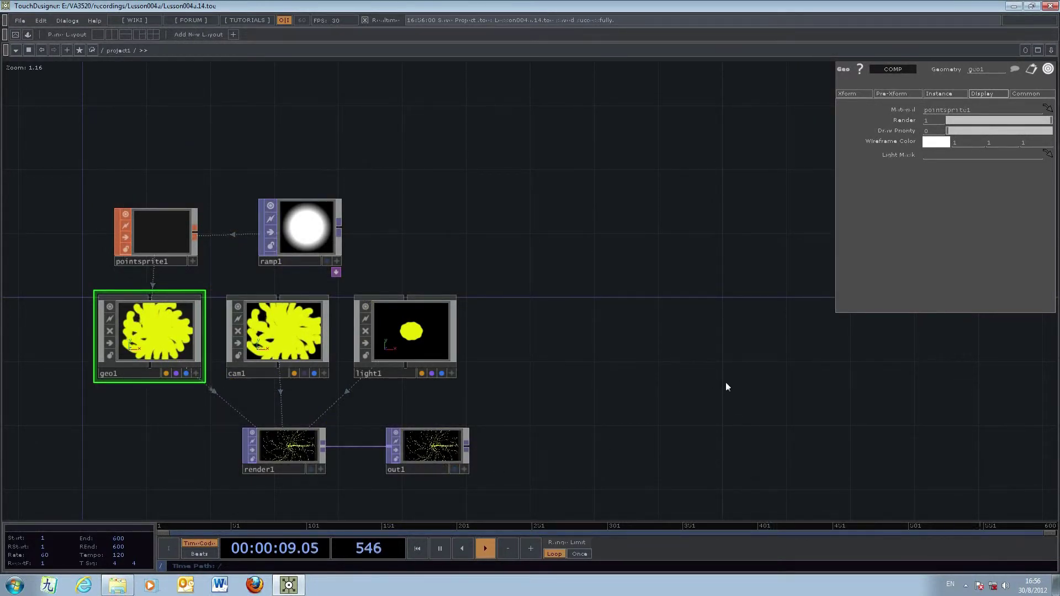
pyautogui.moveTo(687, 360); pyautogui.dragTo(704, 383)
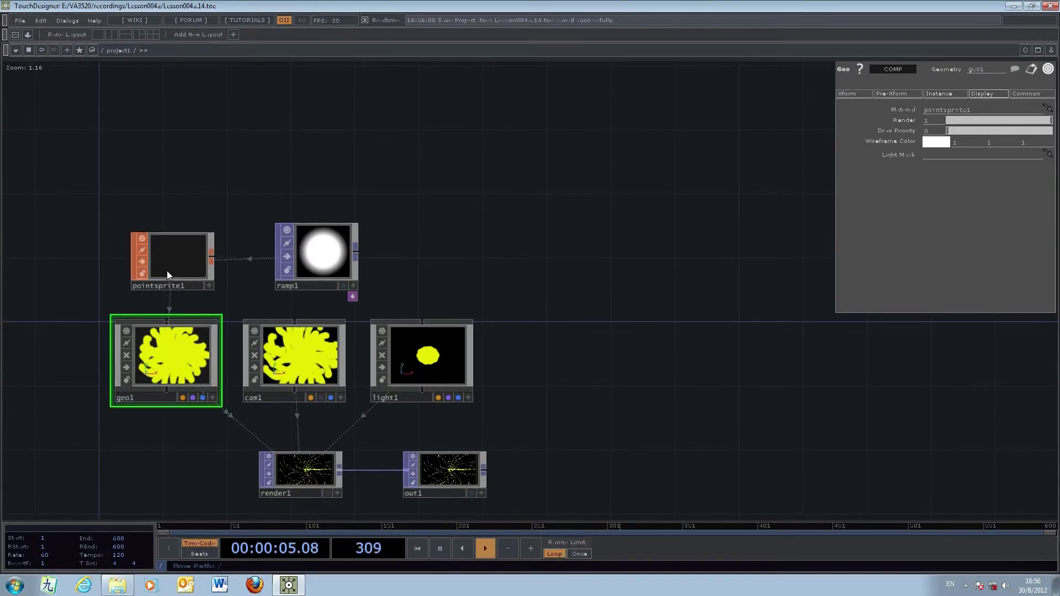
pyautogui.click(176, 256)
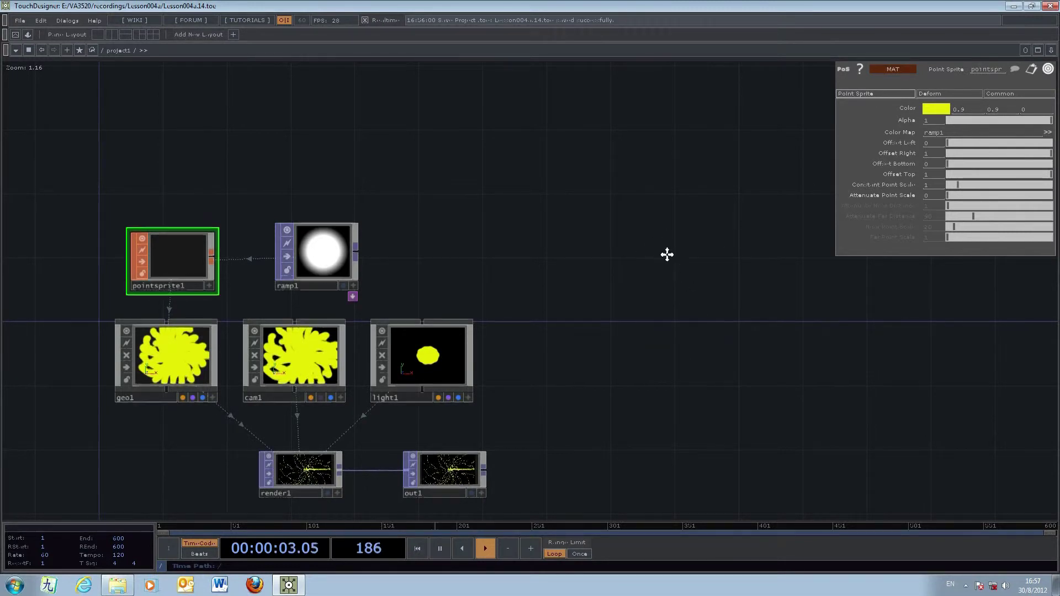
# Add a Beat CHOP, beat1, above pointsprite1 in the project1 network.
pyautogui.moveTo(667, 253); pyautogui.dragTo(729, 253)
pyautogui.press('Tab')
pyautogui.click(656, 268)
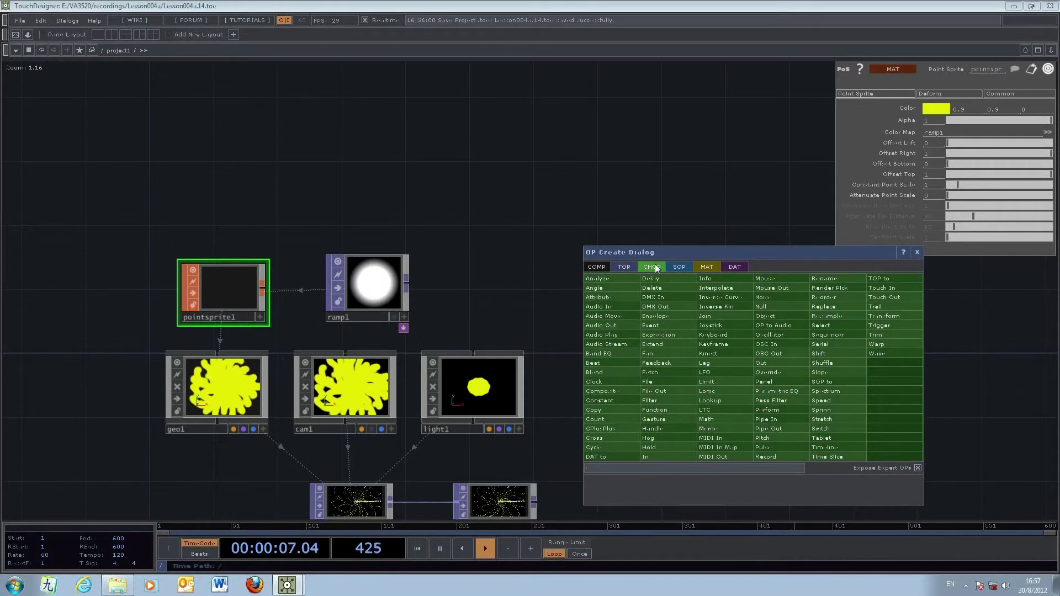
pyautogui.click(606, 363)
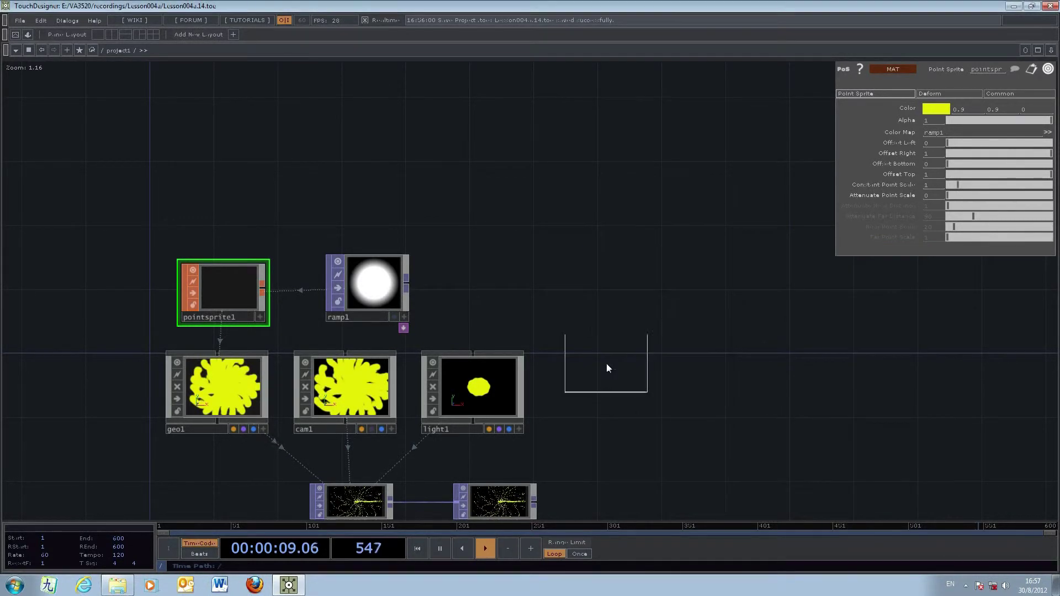
pyautogui.click(251, 131)
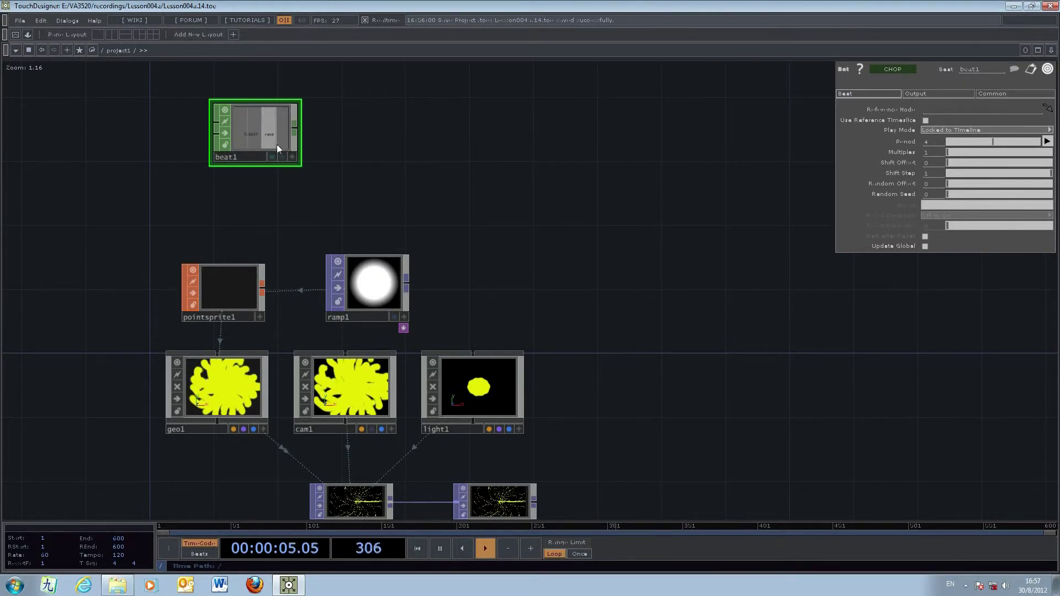
pyautogui.moveTo(277, 144); pyautogui.dragTo(261, 144)
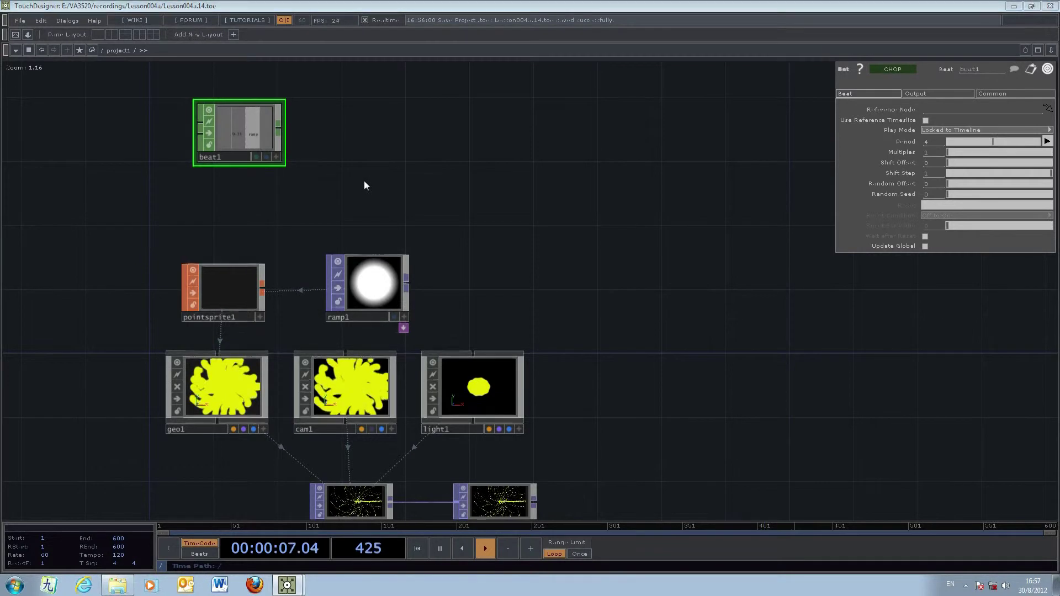
pyautogui.press('Tab')
pyautogui.moveTo(330, 166); pyautogui.dragTo(576, 178)
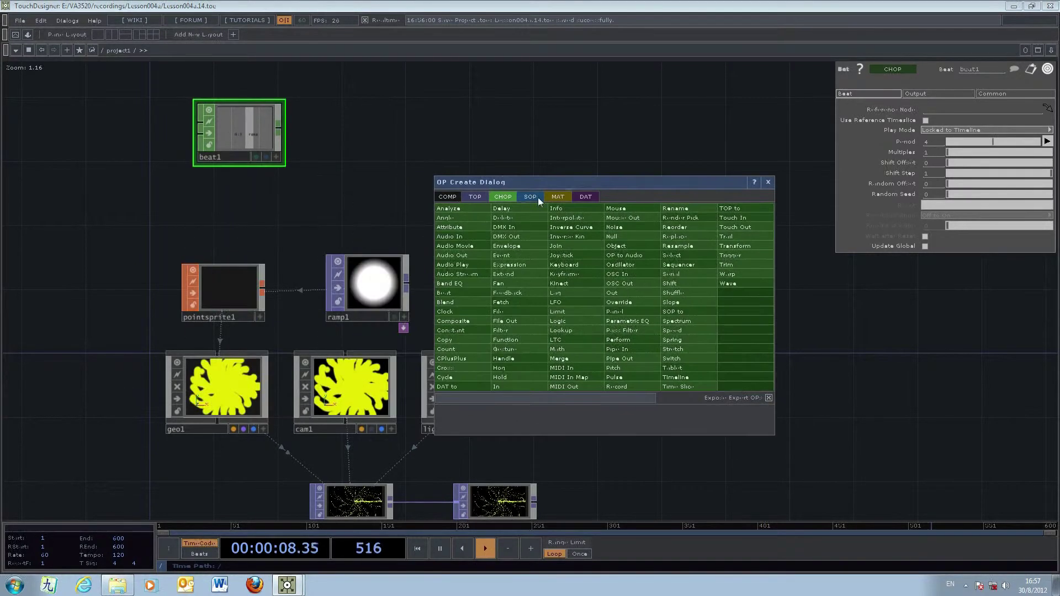
# Add a Ramp TOP, ramp2, to the right of beat1.
pyautogui.click(475, 196)
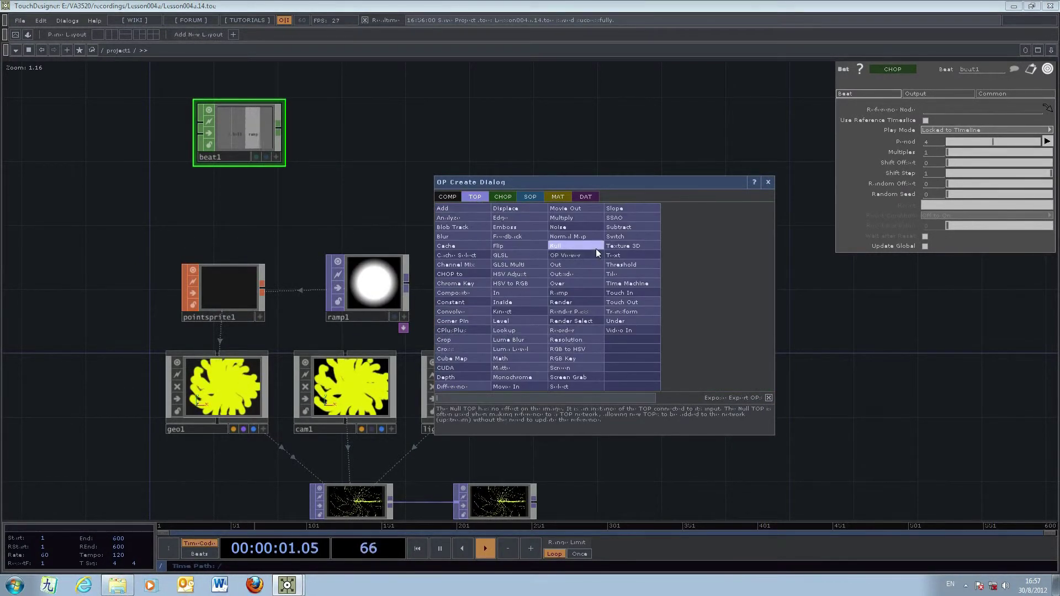
pyautogui.click(568, 247)
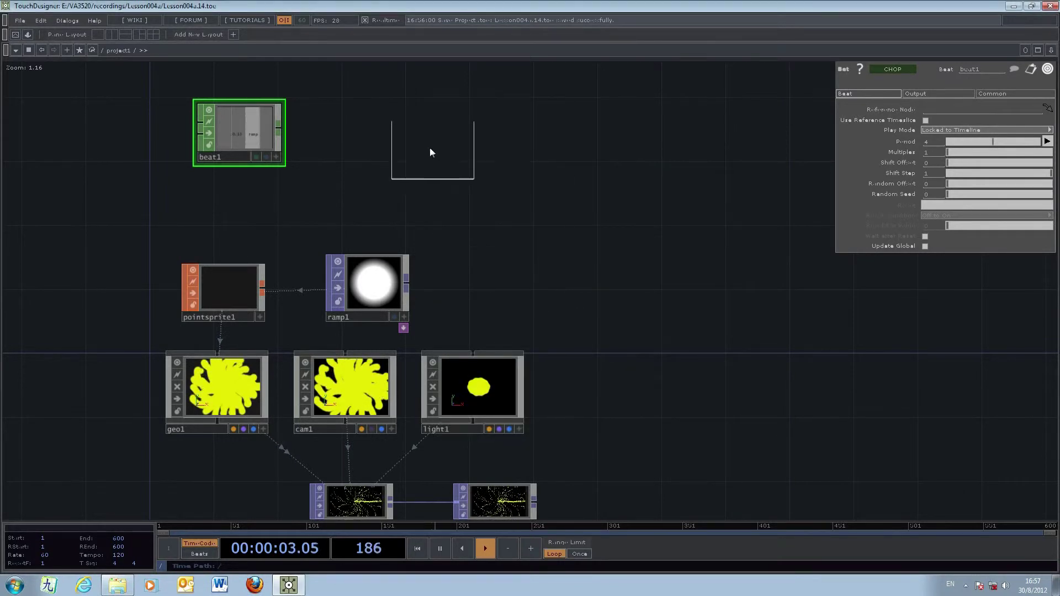
pyautogui.click(403, 137)
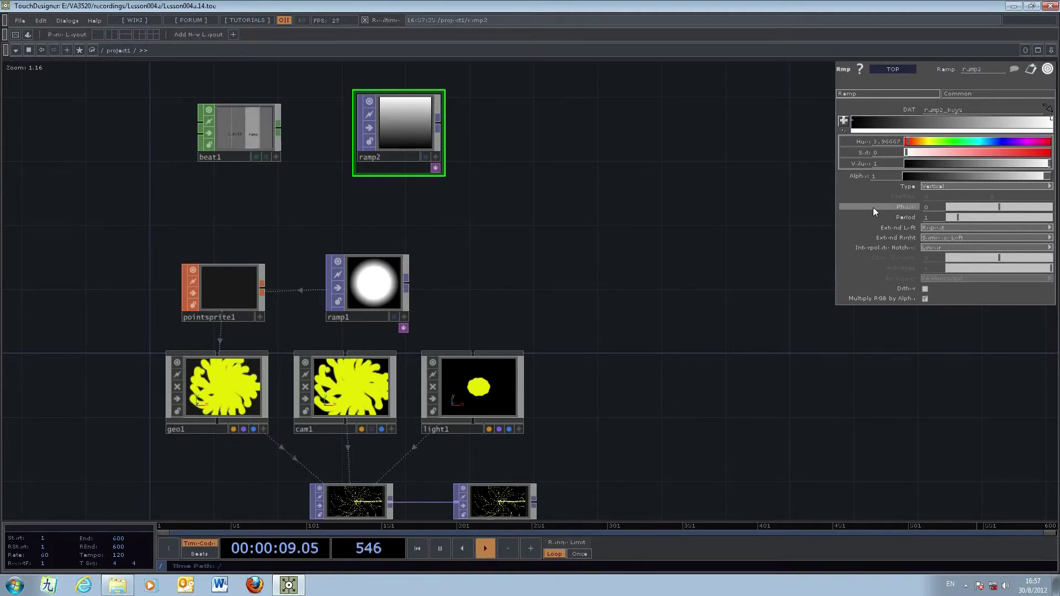
# Make ramp2 horizontal and turn its end keys yellow (hue 58, full saturation).
pyautogui.click(939, 187)
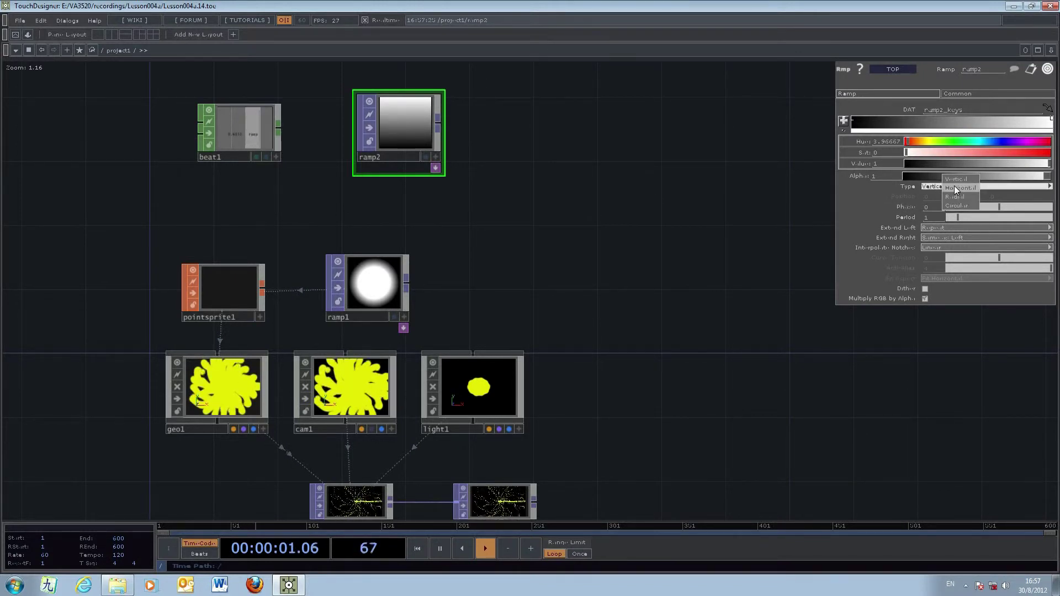
pyautogui.click(954, 187)
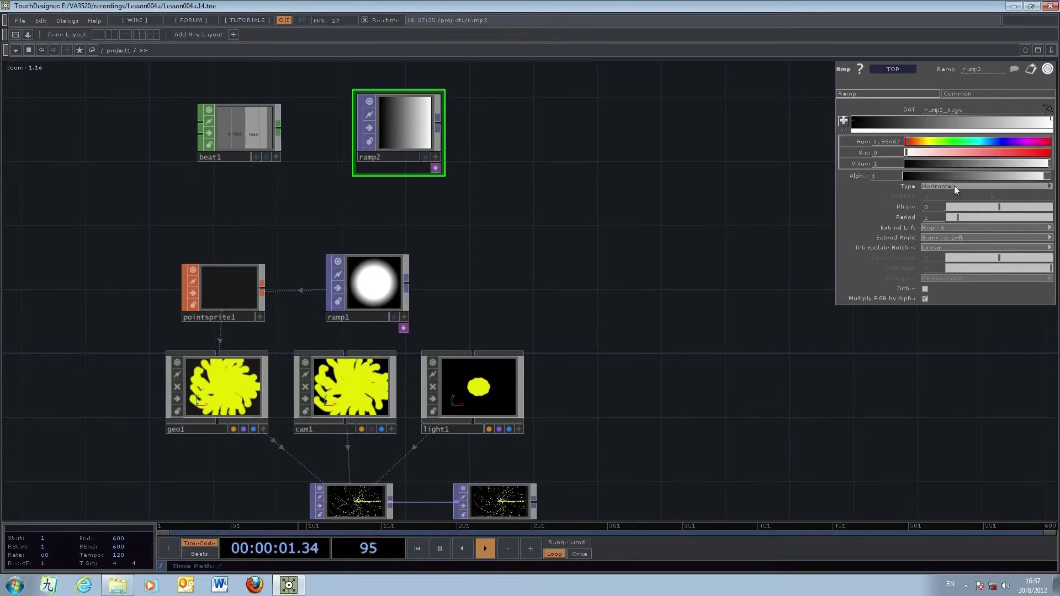
pyautogui.click(854, 121)
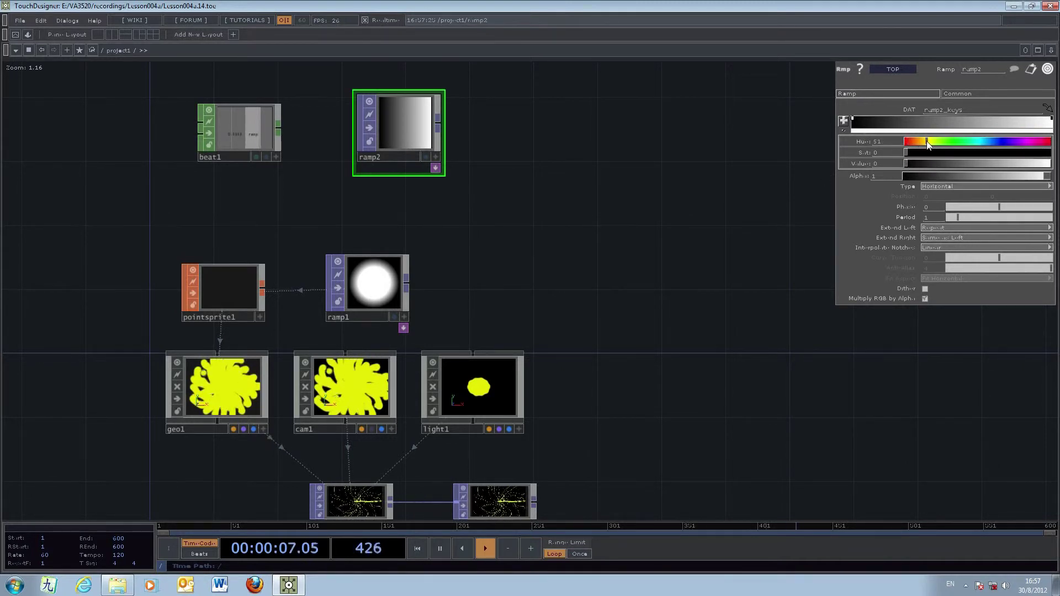
pyautogui.moveTo(928, 142); pyautogui.dragTo(1054, 158)
pyautogui.moveTo(906, 164); pyautogui.dragTo(1054, 169)
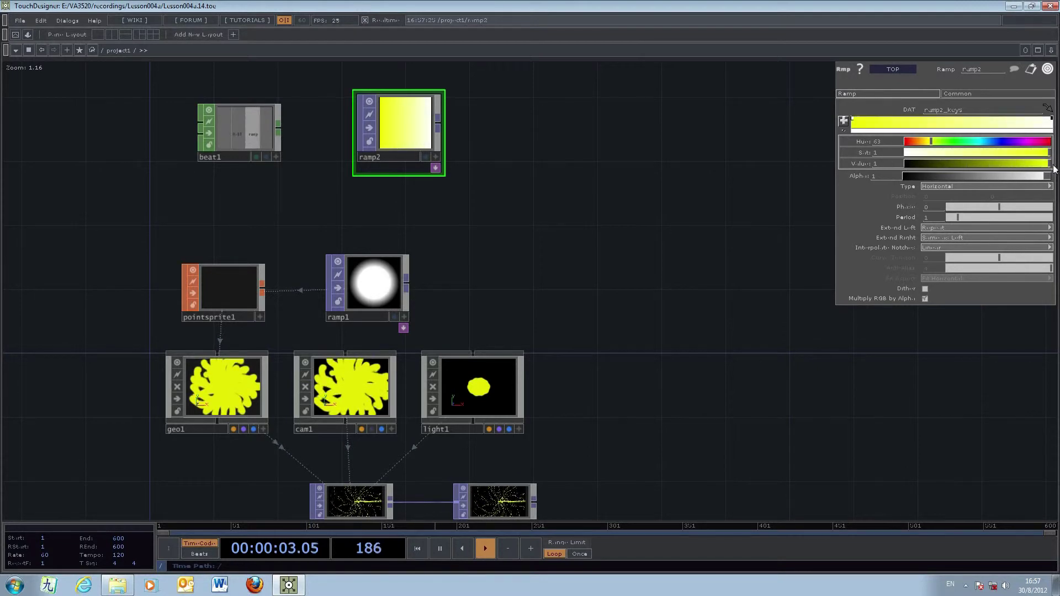
pyautogui.click(1052, 121)
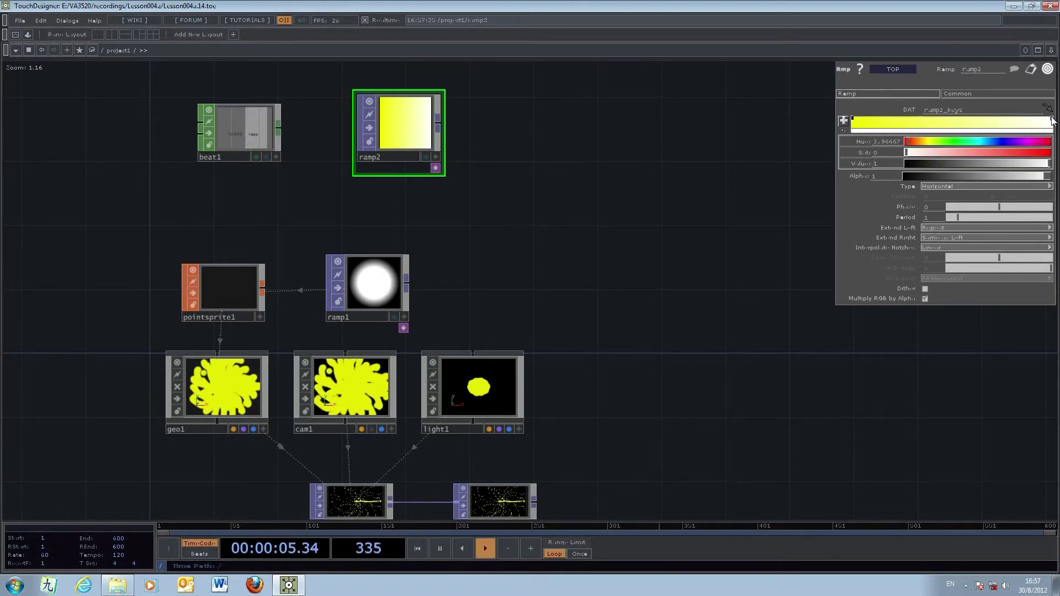
pyautogui.click(930, 142)
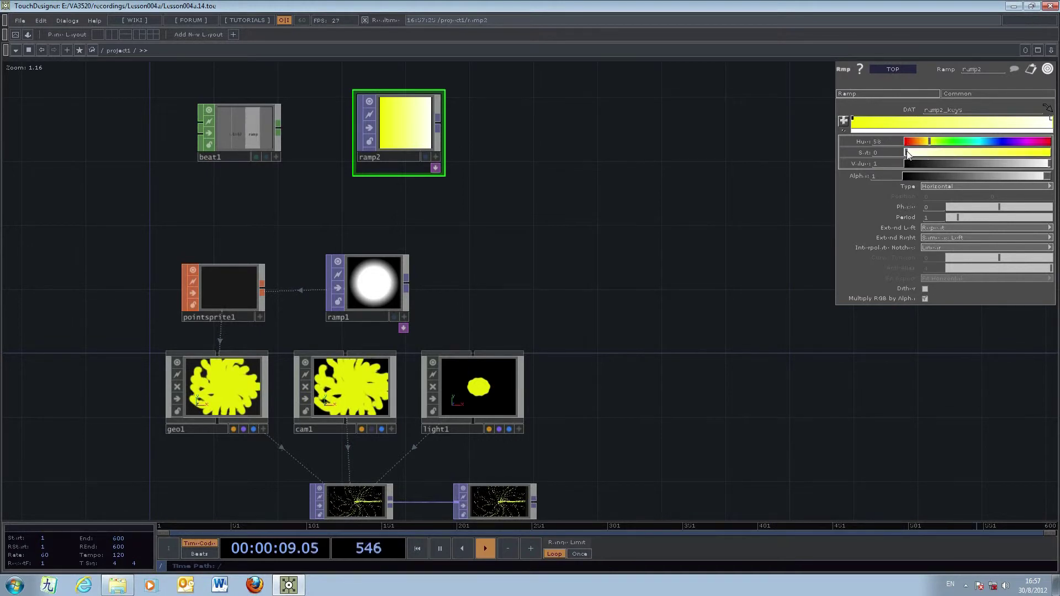
pyautogui.moveTo(908, 155); pyautogui.dragTo(1049, 153)
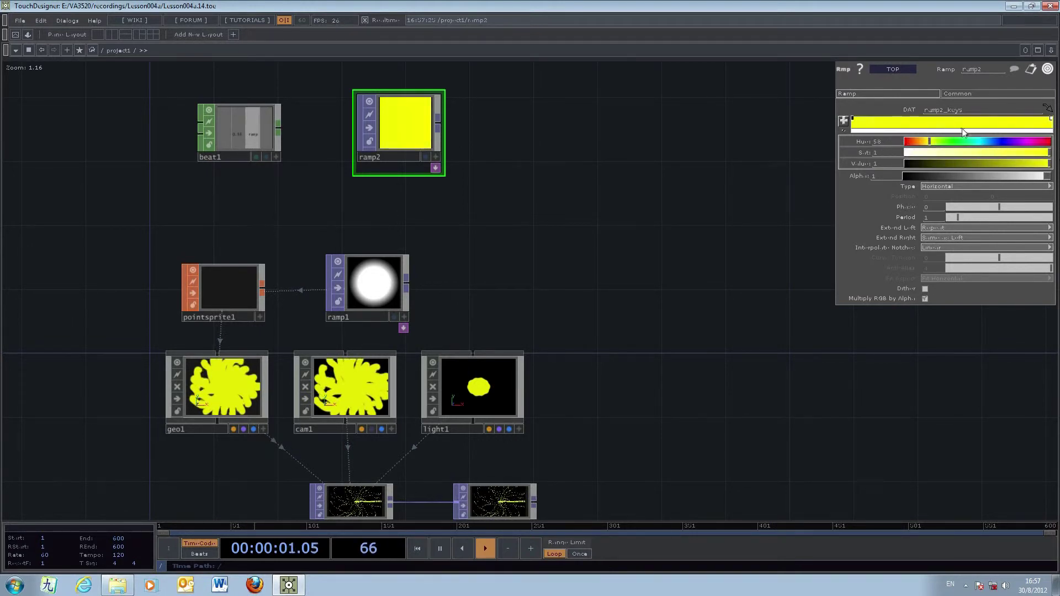
# Add a blue key to ramp2 with hue around 218.
pyautogui.click(947, 119)
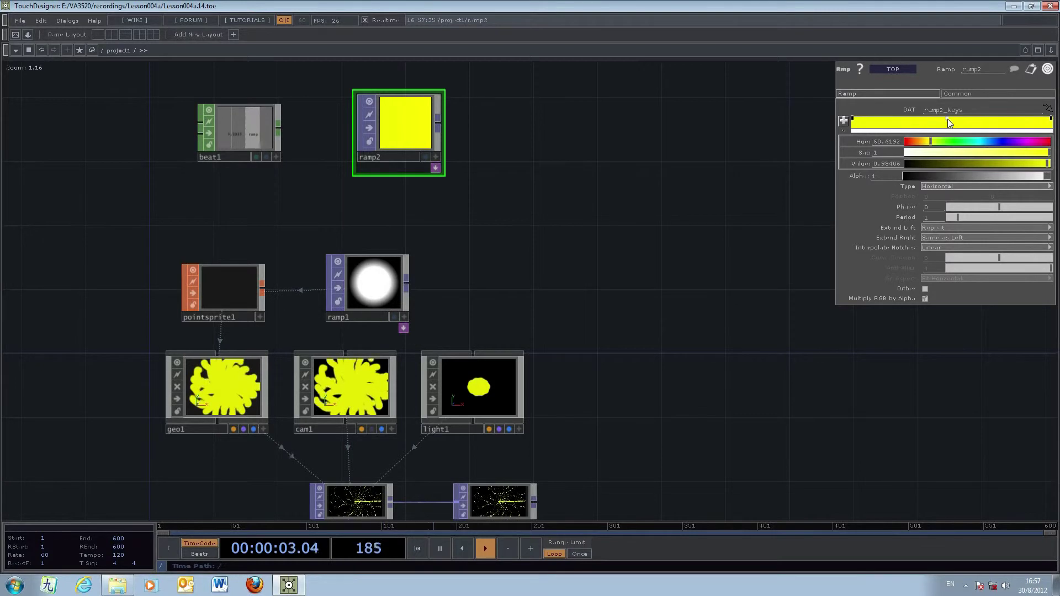
pyautogui.click(988, 140)
pyautogui.moveTo(988, 140); pyautogui.dragTo(993, 140)
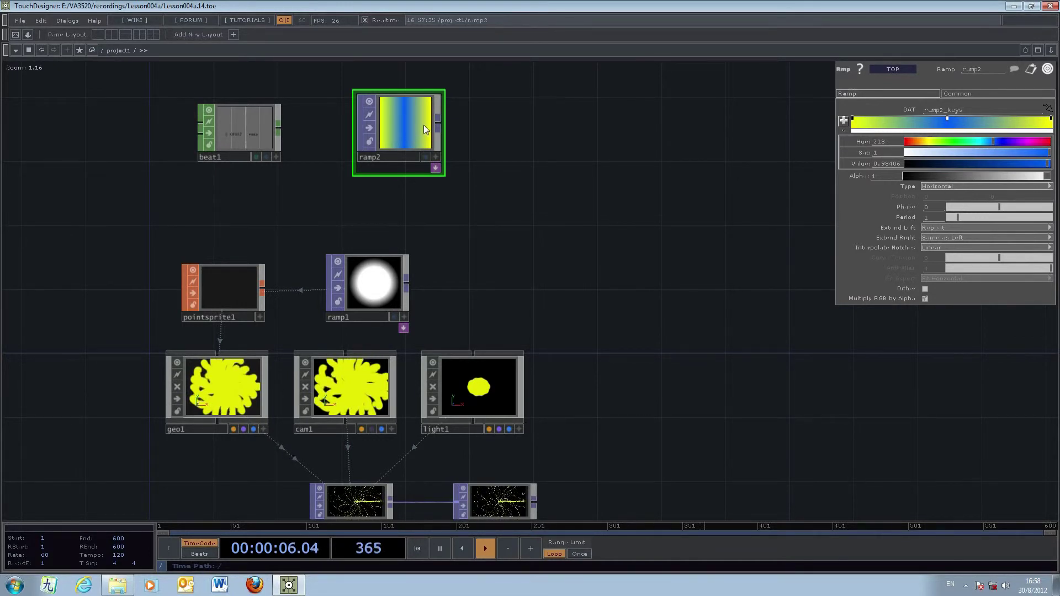
# Set ramp2's custom resolution height to 1 for a 256×1 strip.
pyautogui.click(963, 93)
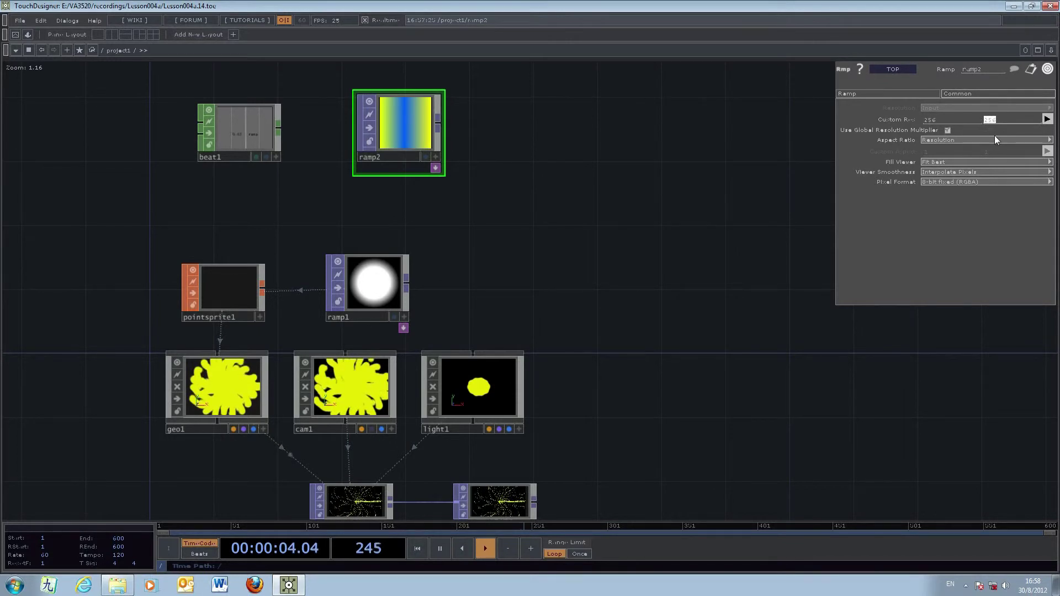
pyautogui.write('1')
pyautogui.press('Return')
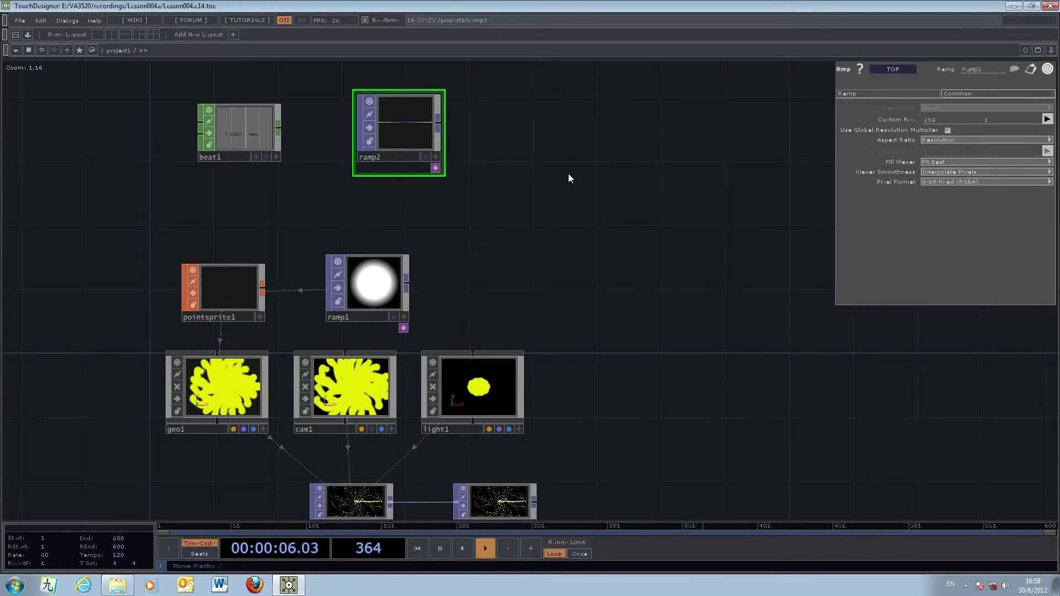
# Add a TOP to CHOP node, topto1, beside ramp2 and set ramp2 as its TOP.
pyautogui.press('Tab')
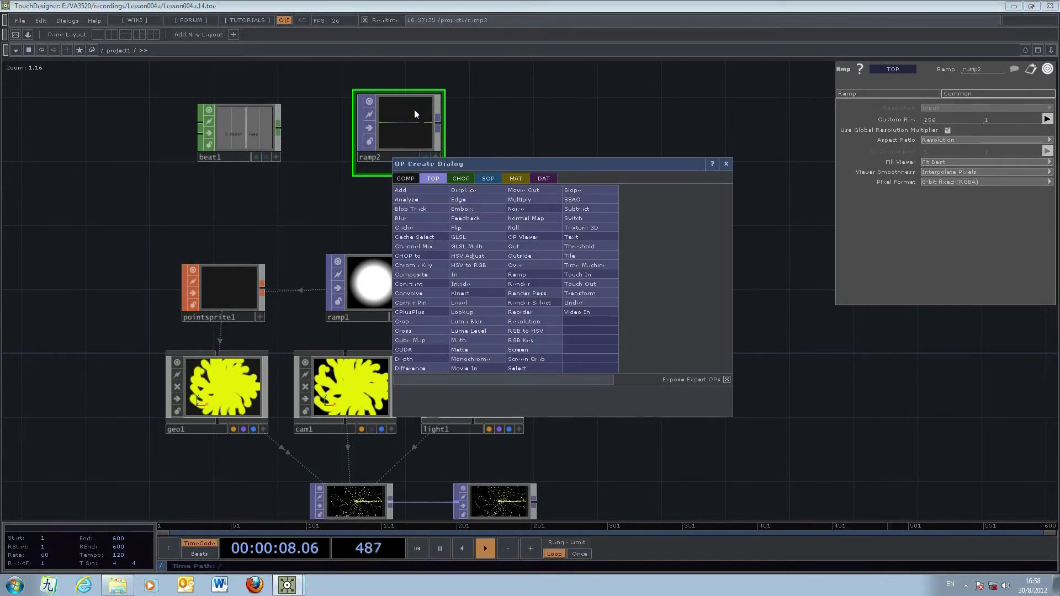
pyautogui.press('Tab')
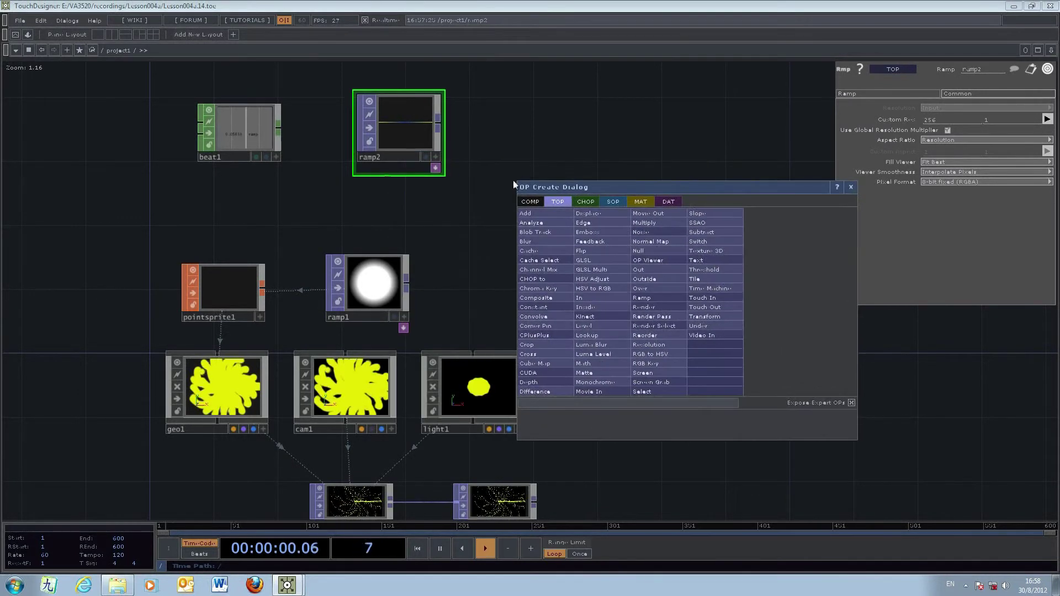
pyautogui.click(583, 202)
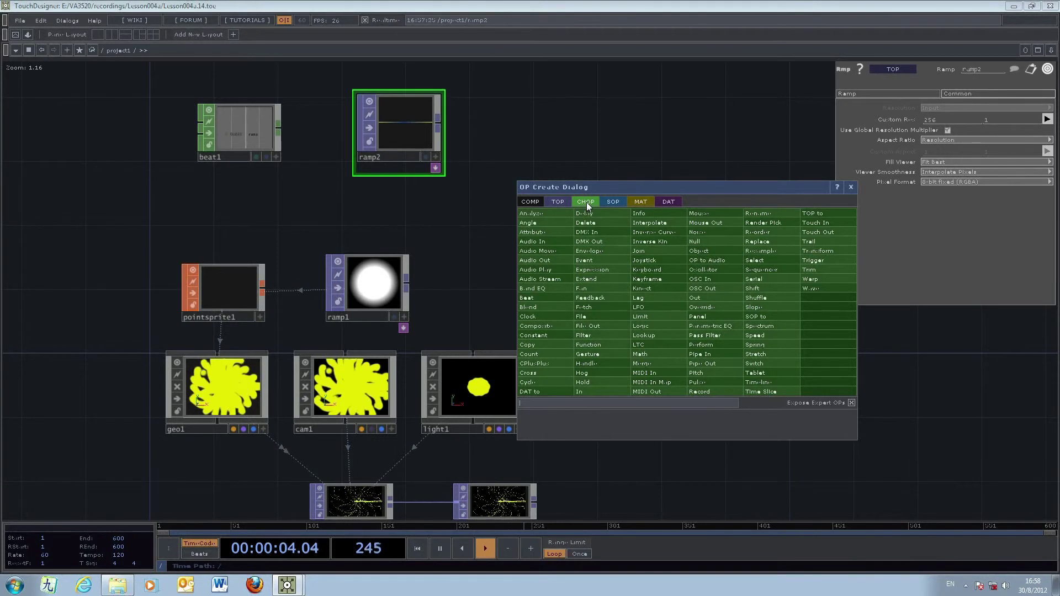
pyautogui.click(813, 214)
pyautogui.click(522, 134)
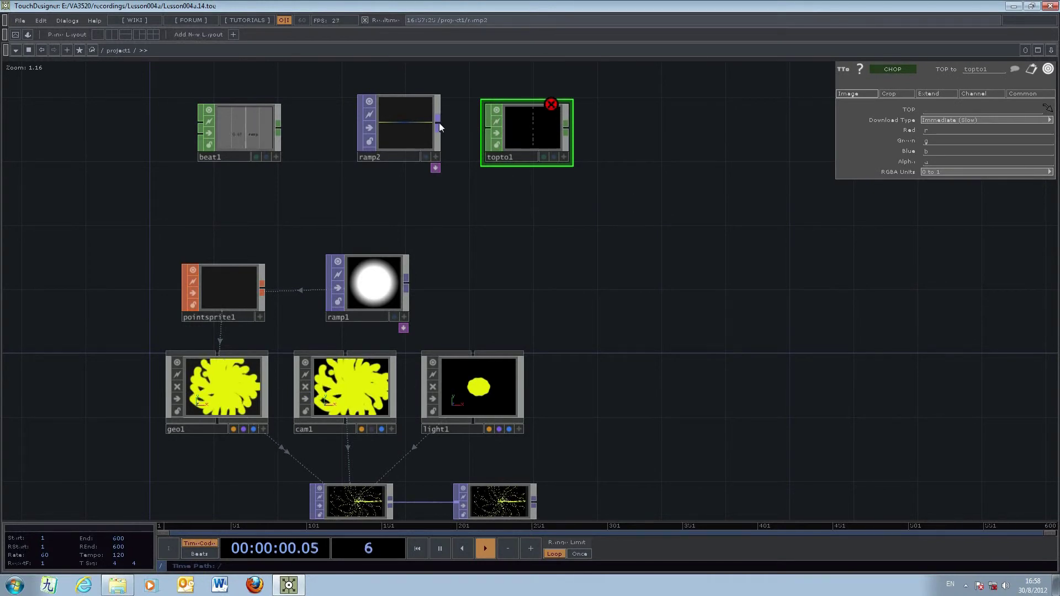
pyautogui.moveTo(388, 127); pyautogui.dragTo(933, 110)
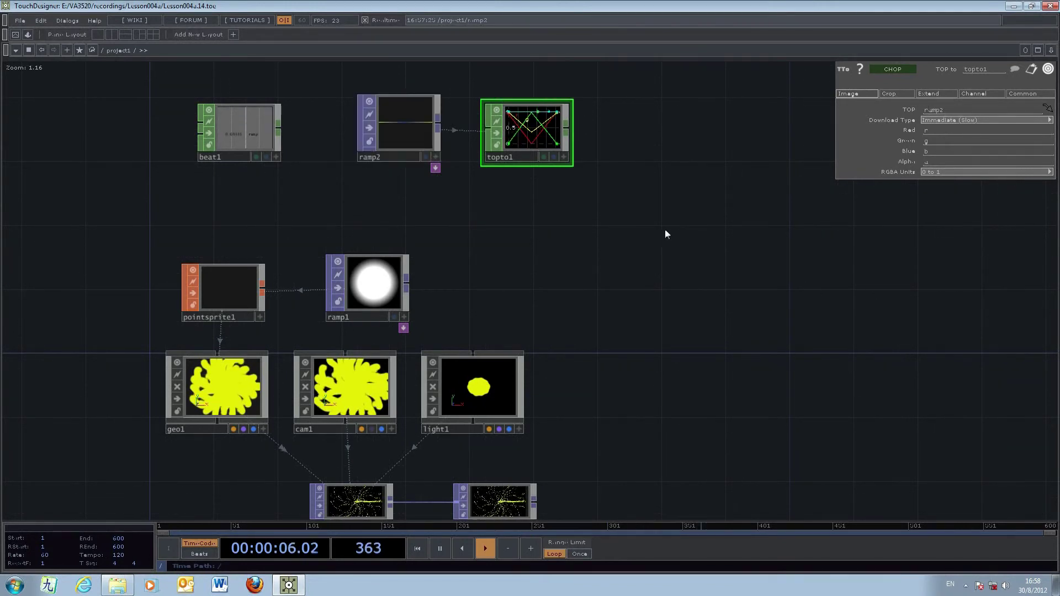
# Clear topto1's Alpha channel name so only r, g, b are output.
pyautogui.moveTo(671, 240); pyautogui.dragTo(621, 259)
pyautogui.scroll(8, 518, 237)
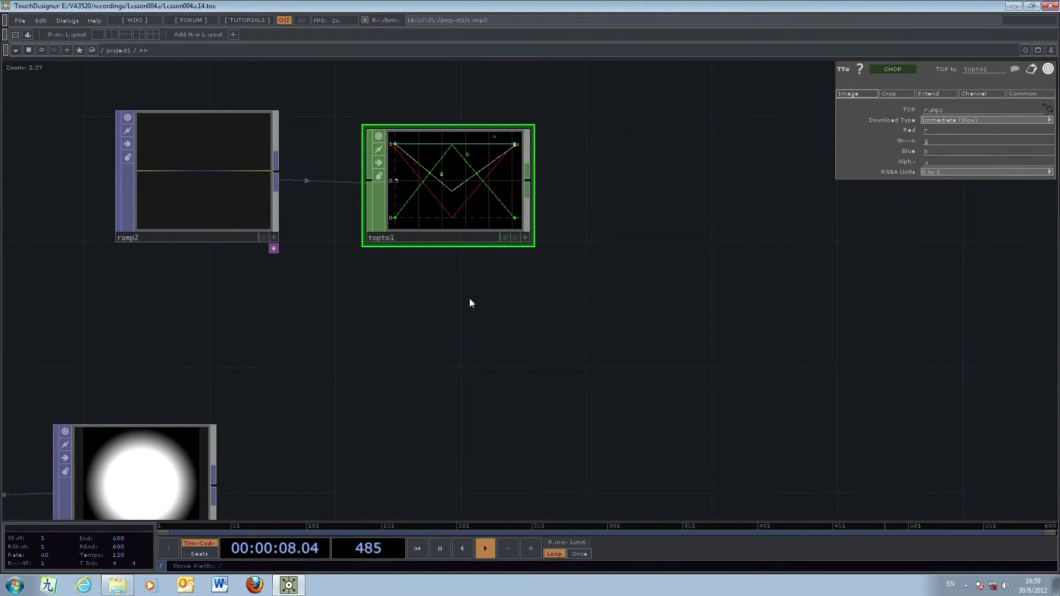
pyautogui.scroll(-8, 470, 303)
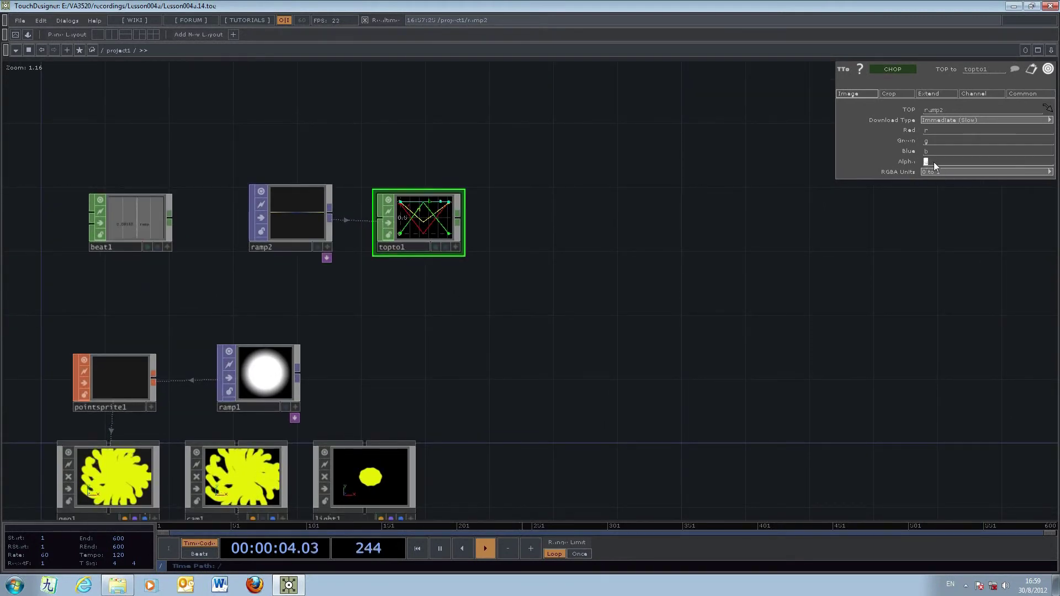
pyautogui.press('BackSpace')
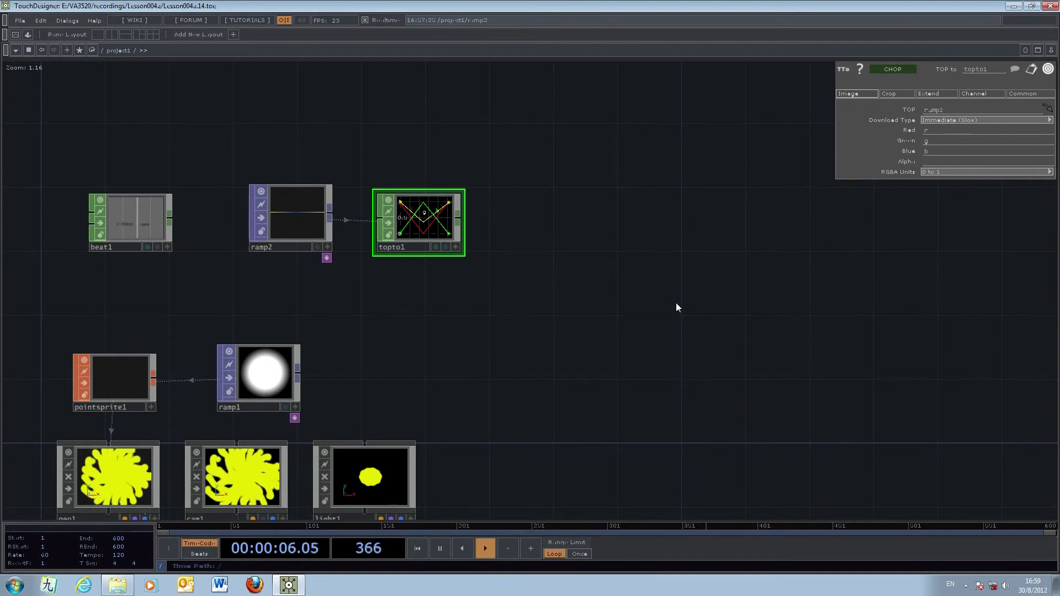
pyautogui.press('Tab')
pyautogui.moveTo(679, 290); pyautogui.dragTo(781, 206)
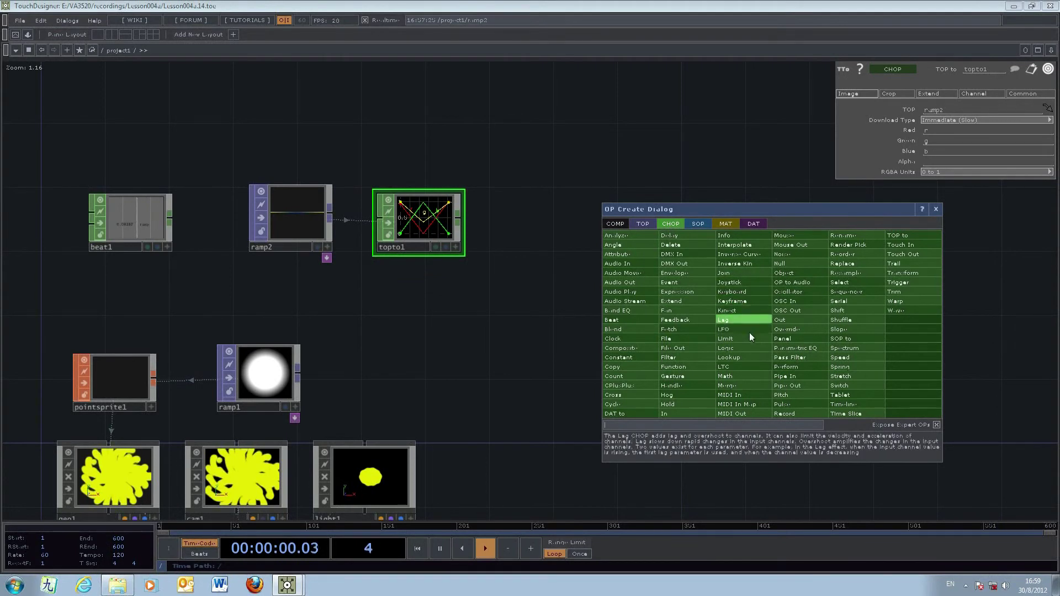
# Place a Lookup CHOP, lookup1, using topto1 as the lookup table and beat1 as index.
pyautogui.click(745, 359)
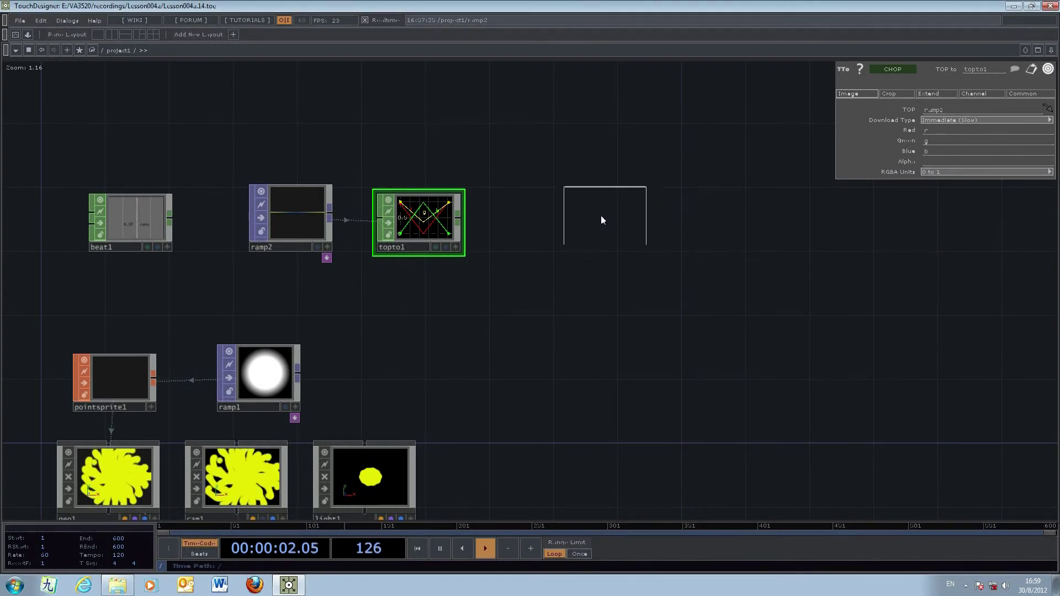
pyautogui.click(571, 226)
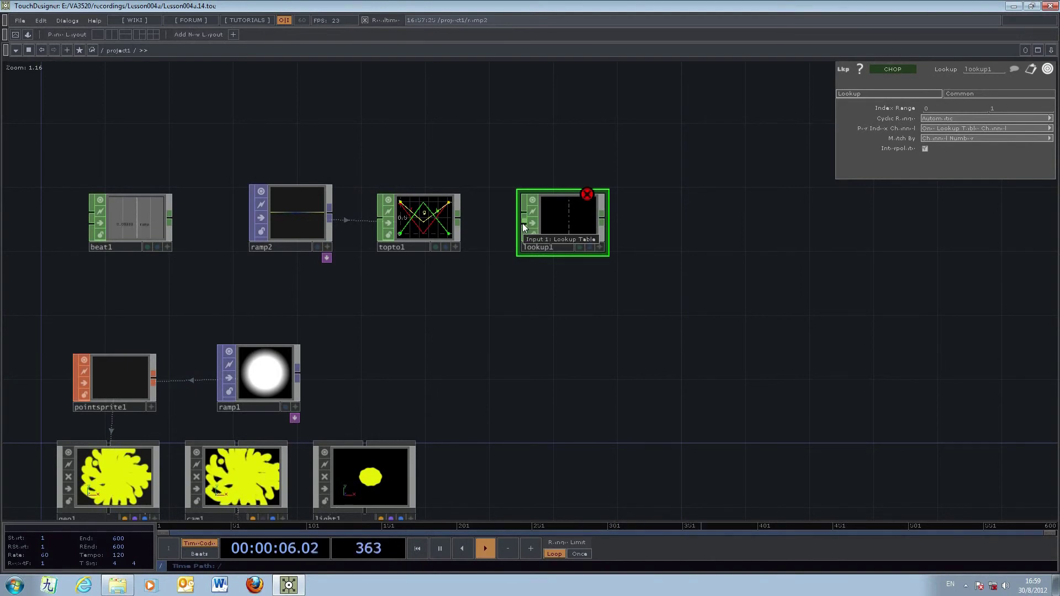
pyautogui.moveTo(457, 217); pyautogui.dragTo(523, 228)
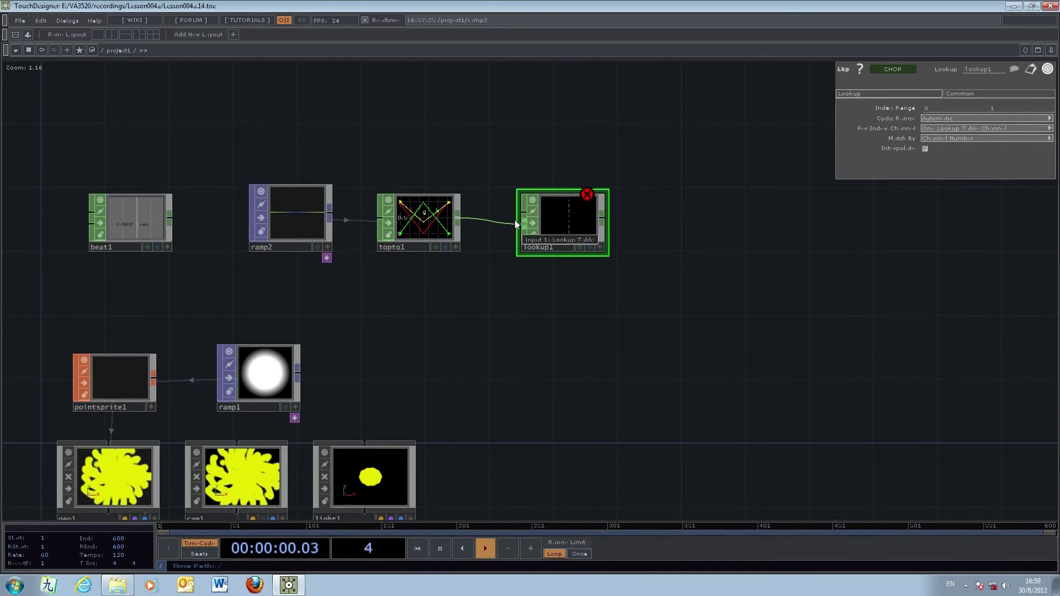
pyautogui.moveTo(160, 223); pyautogui.dragTo(523, 212)
pyautogui.scroll(5, 661, 321)
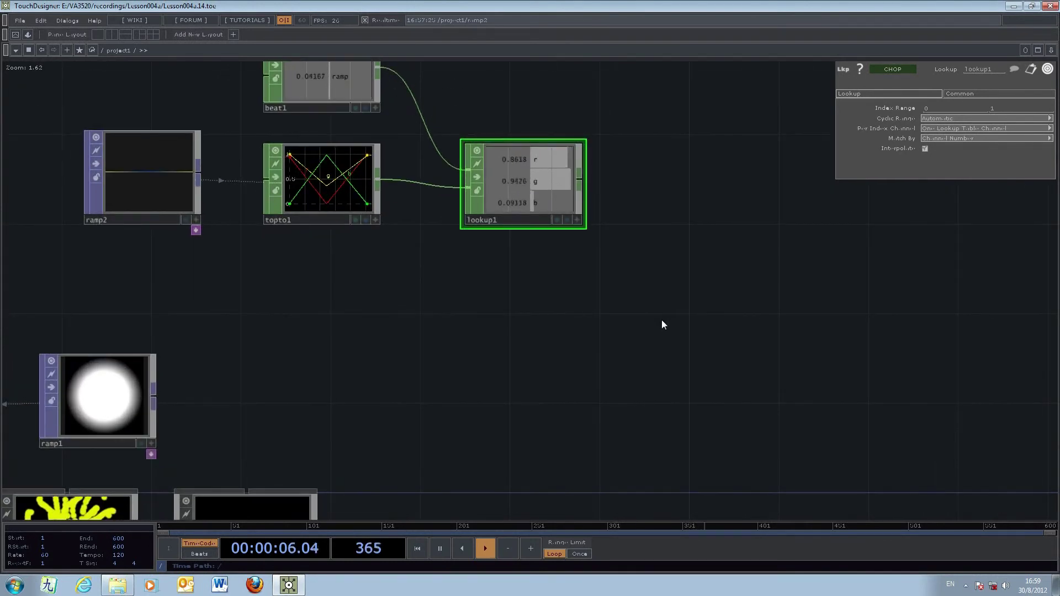
pyautogui.moveTo(662, 320); pyautogui.dragTo(814, 307)
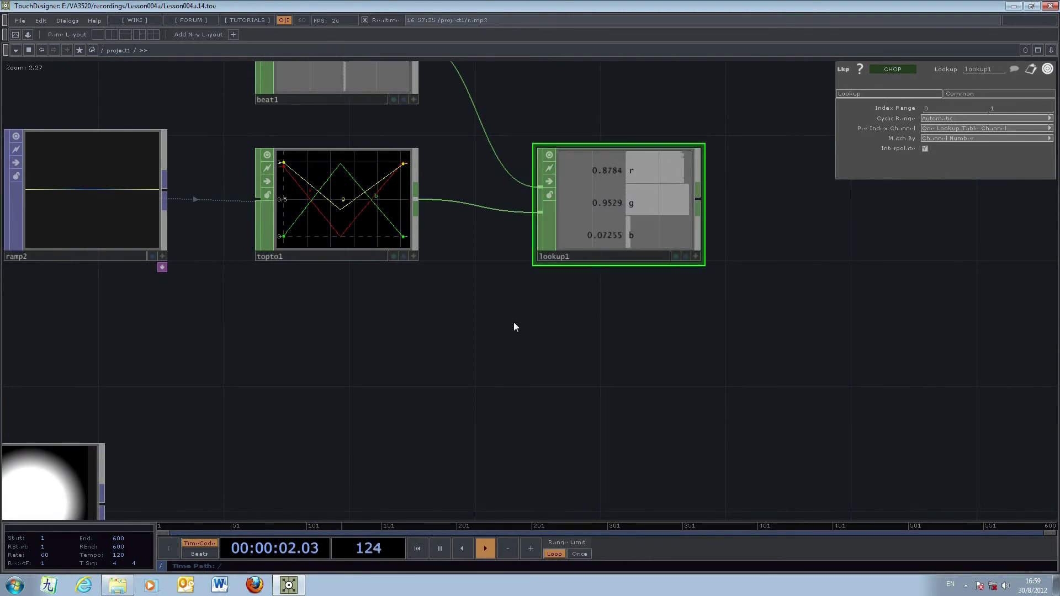
pyautogui.scroll(-3, 515, 324)
pyautogui.moveTo(481, 374); pyautogui.dragTo(527, 333)
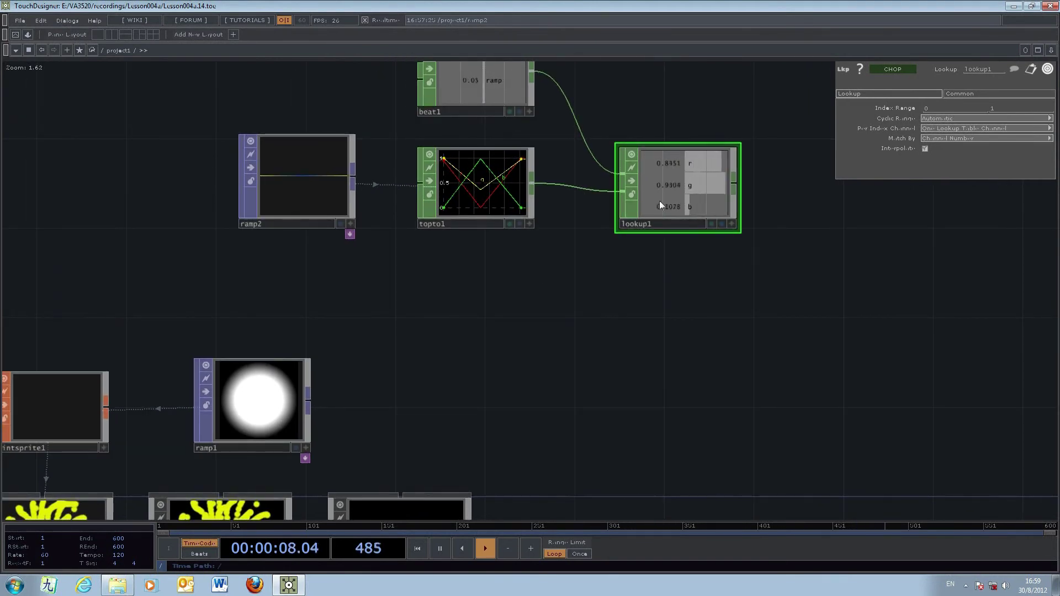
# Export lookup1's r, g and b channels to pointsprite1's red, green and blue Color values.
pyautogui.click(35, 414)
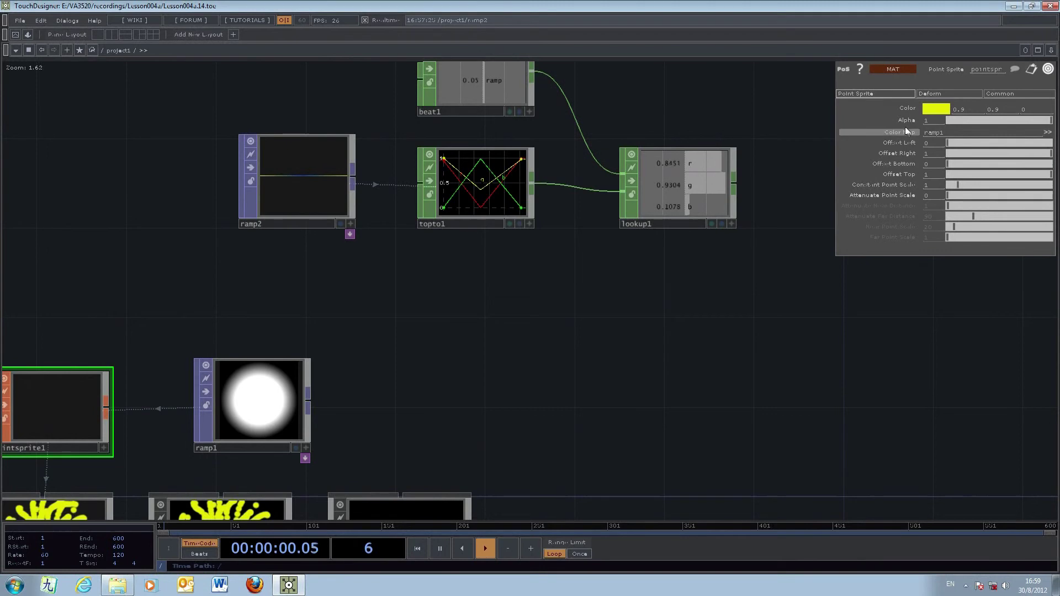
pyautogui.click(732, 224)
pyautogui.moveTo(680, 166); pyautogui.dragTo(957, 111)
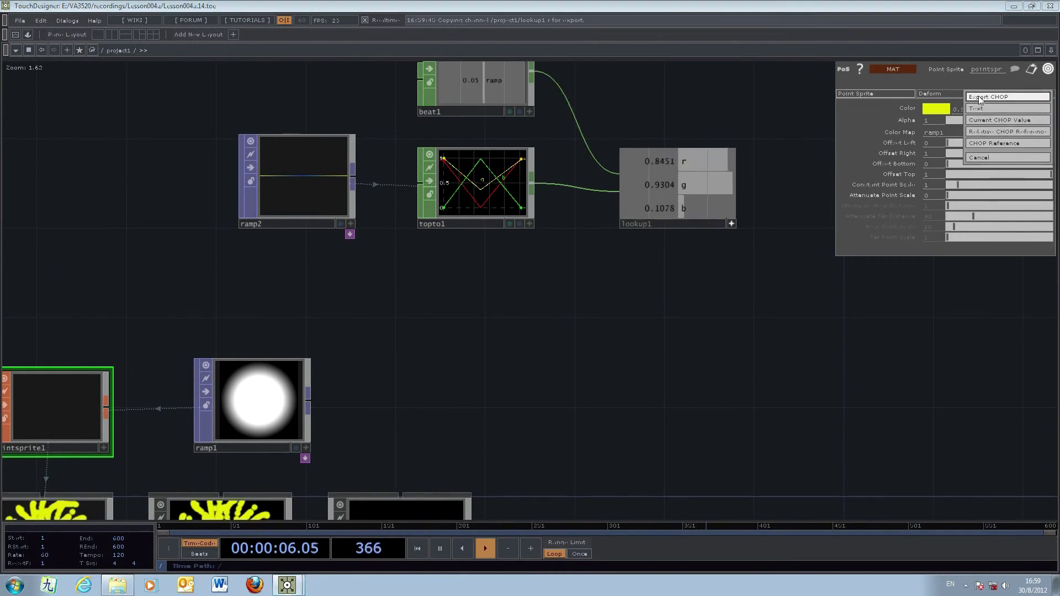
pyautogui.click(988, 98)
pyautogui.moveTo(683, 185); pyautogui.dragTo(1012, 109)
pyautogui.click(1028, 97)
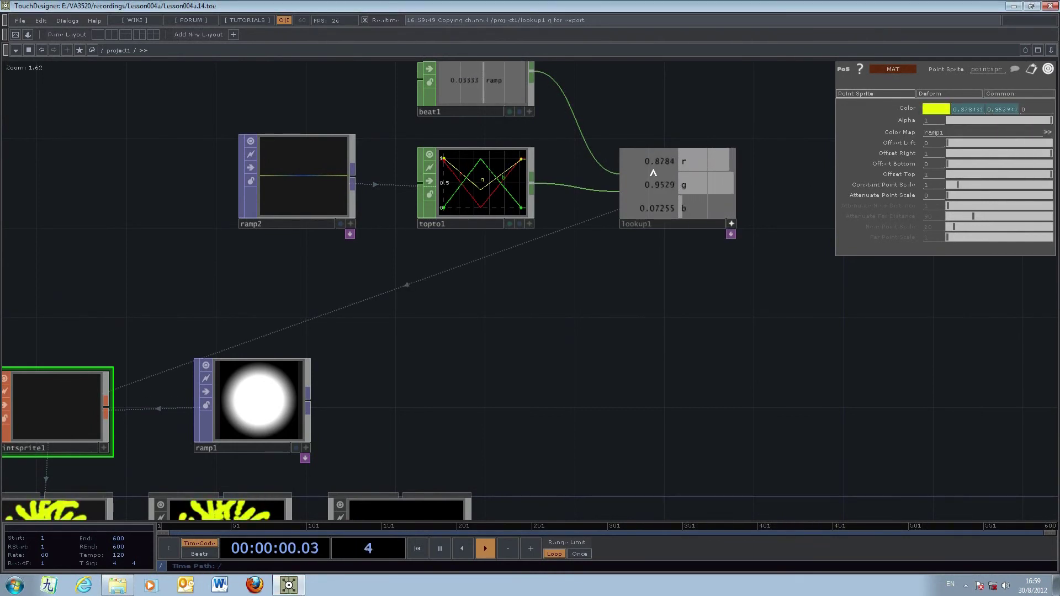
pyautogui.moveTo(683, 208); pyautogui.dragTo(1027, 110)
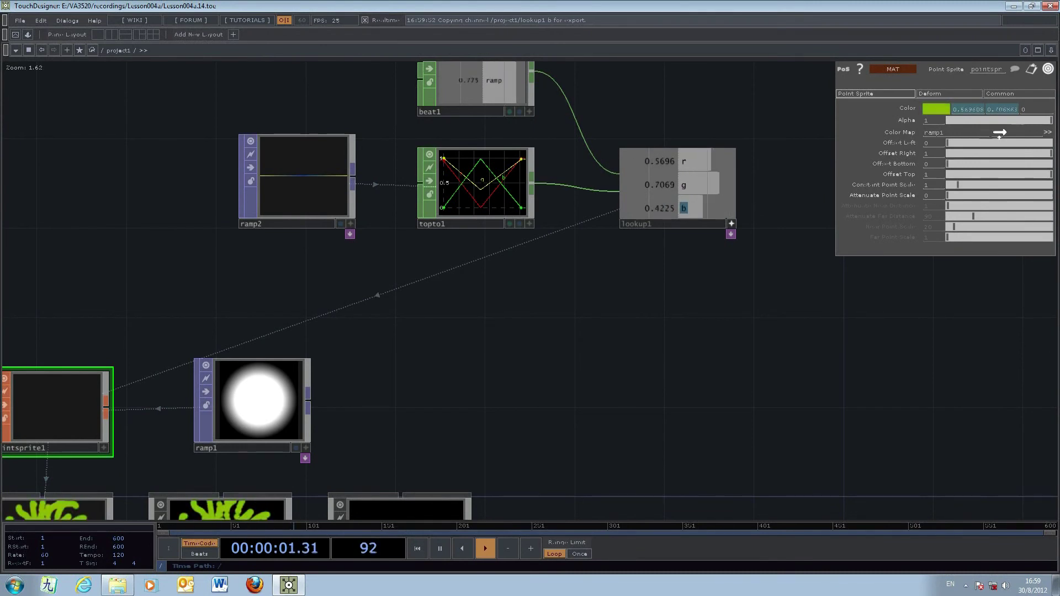
pyautogui.click(1048, 98)
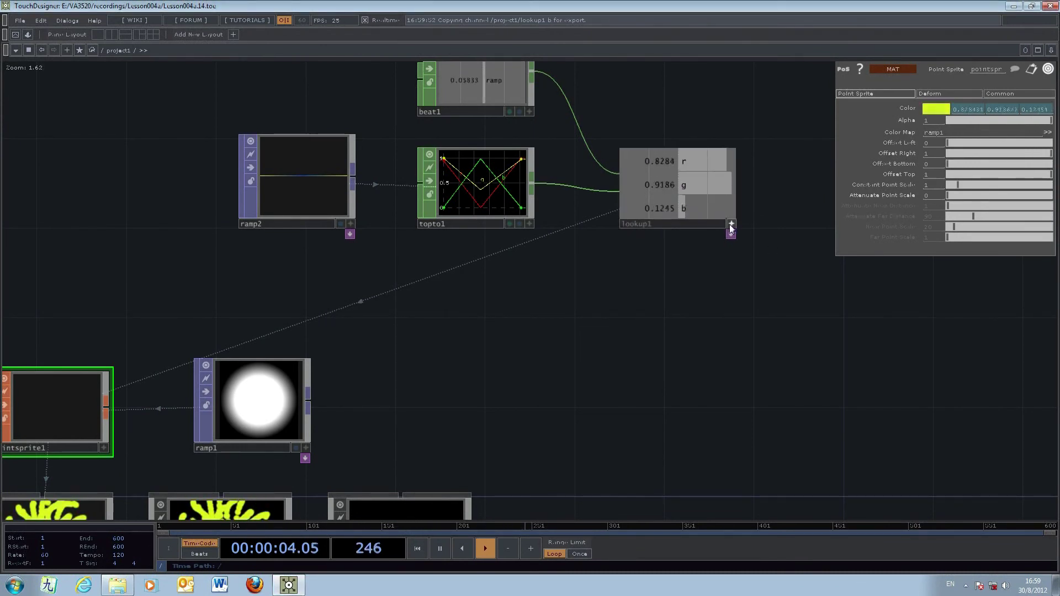
pyautogui.moveTo(615, 350); pyautogui.dragTo(716, 281)
pyautogui.moveTo(741, 388); pyautogui.dragTo(700, 218)
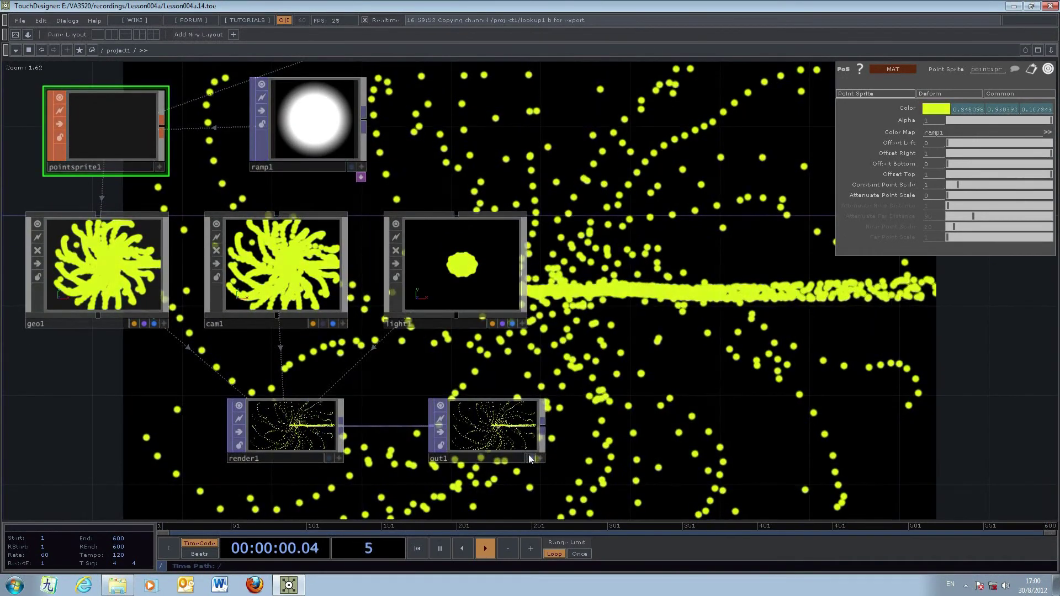
# Turn on out1's display flag to show the particle render in the background.
pyautogui.click(529, 457)
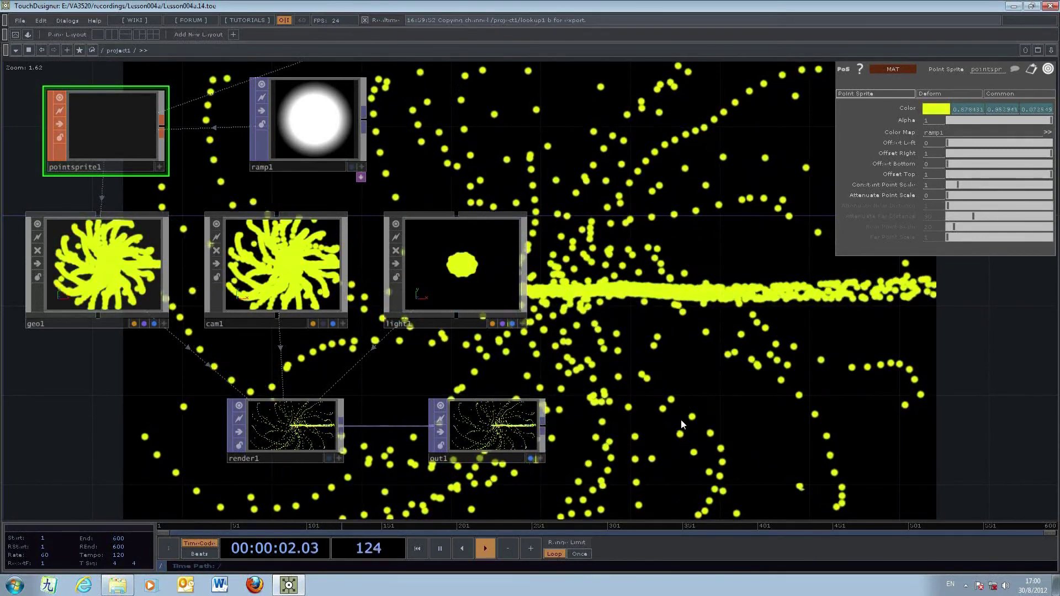